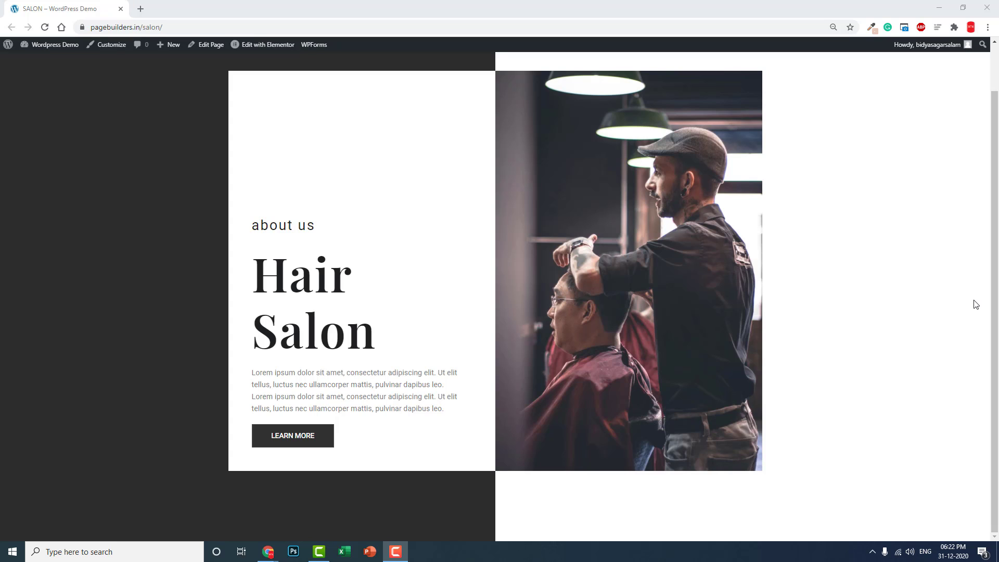
- Open the Salon page for editing with Elementor
scroll(976, 304, up, 1)
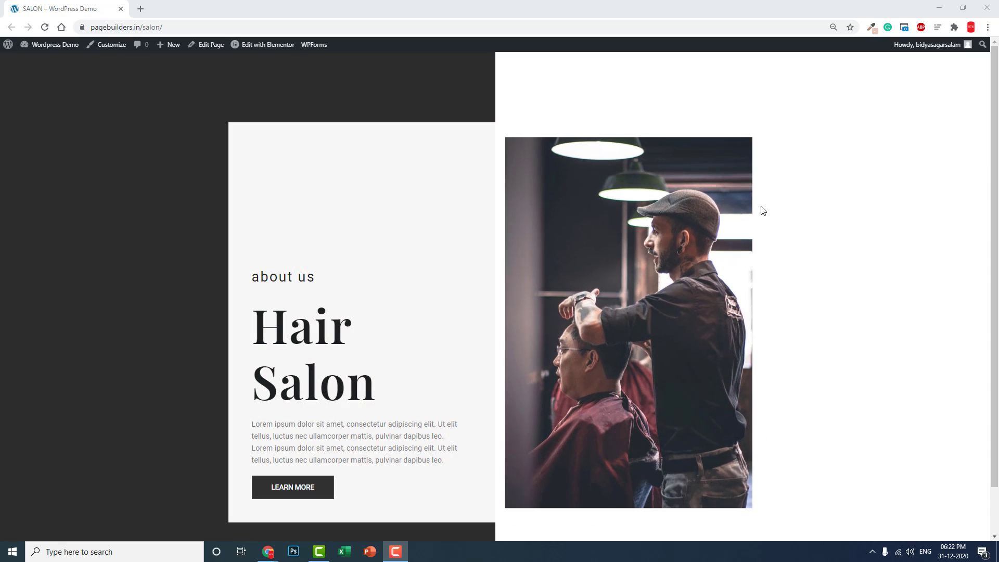
scroll(890, 252, down, 1)
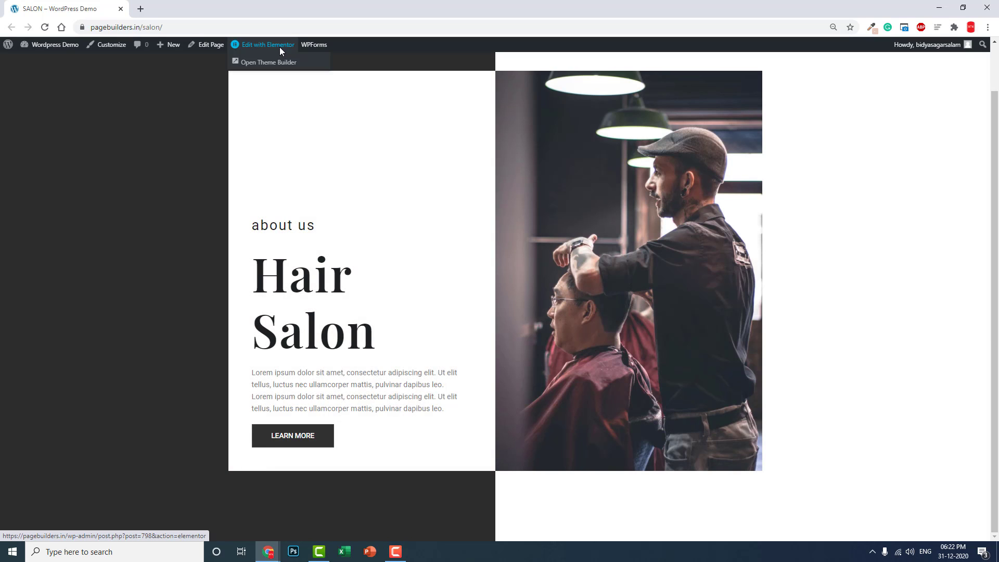
click(279, 47)
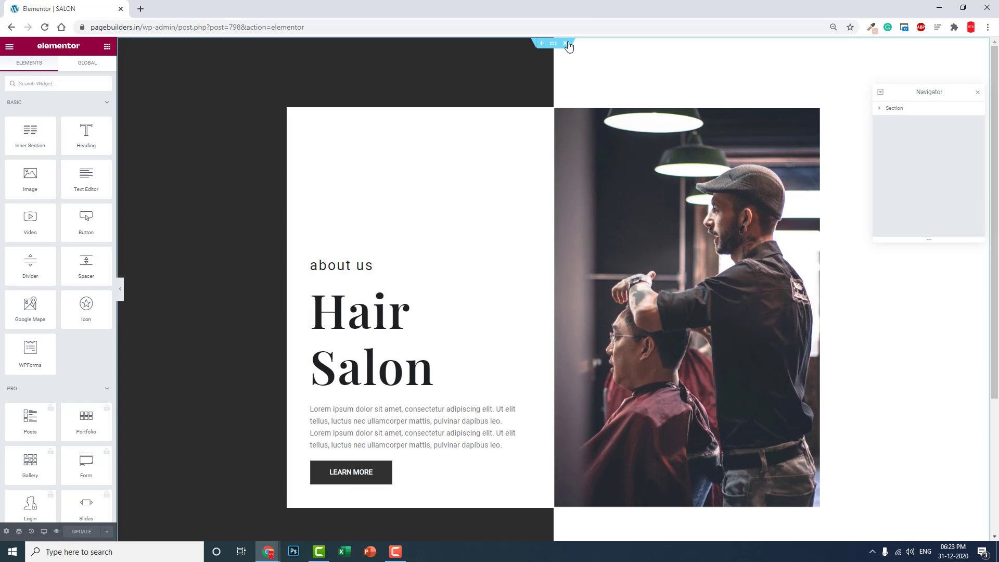
- Delete the existing section and add a new section with two equal columns
click(566, 43)
click(557, 120)
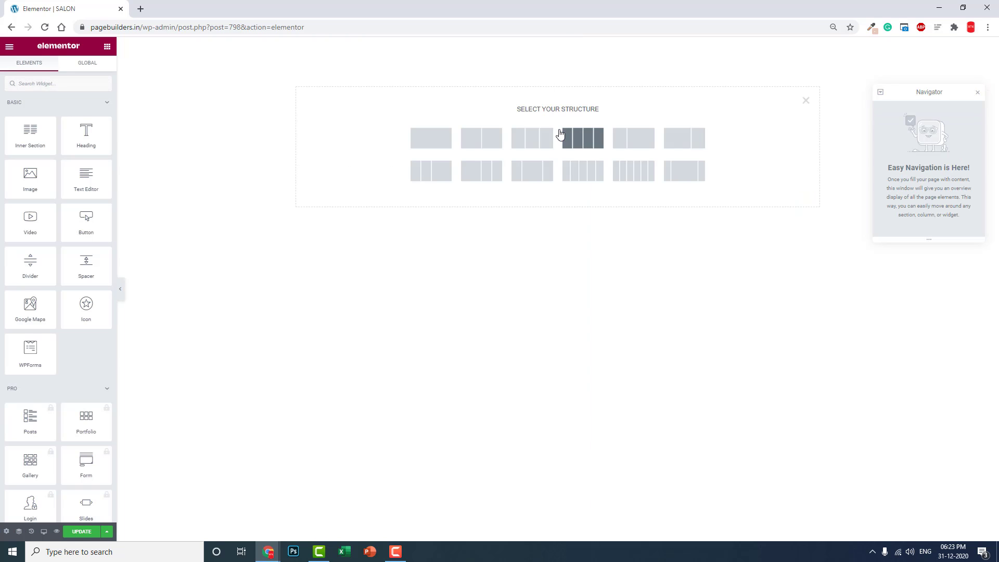
click(480, 150)
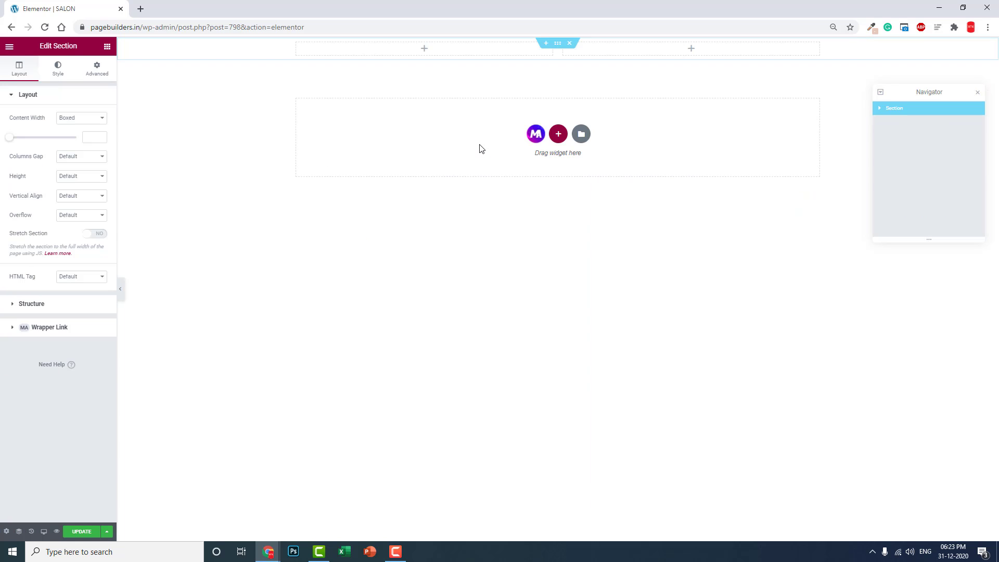
- Give the section a gradient background with white #FFFFFF as first color and dark grey #353435 as second
click(60, 75)
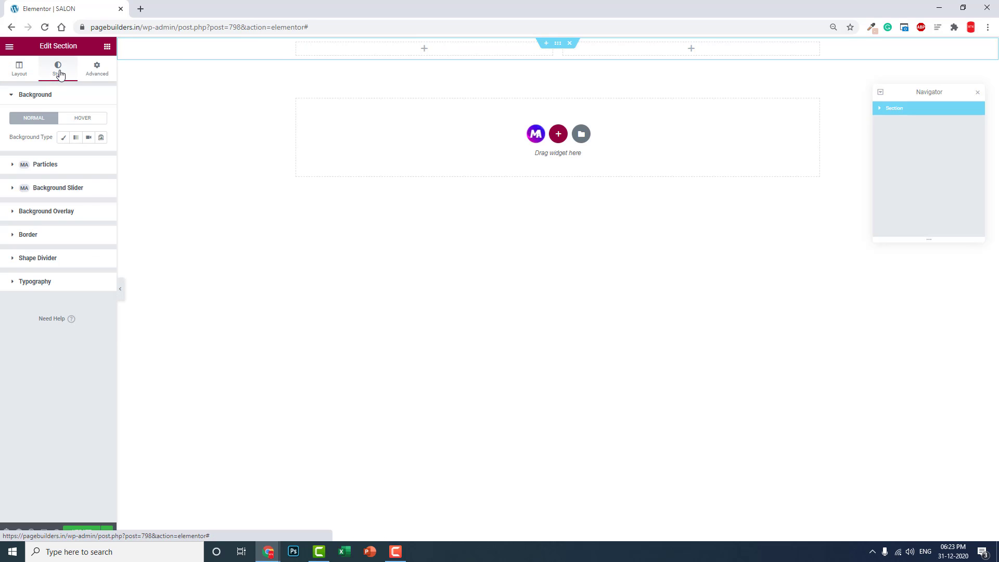
click(78, 138)
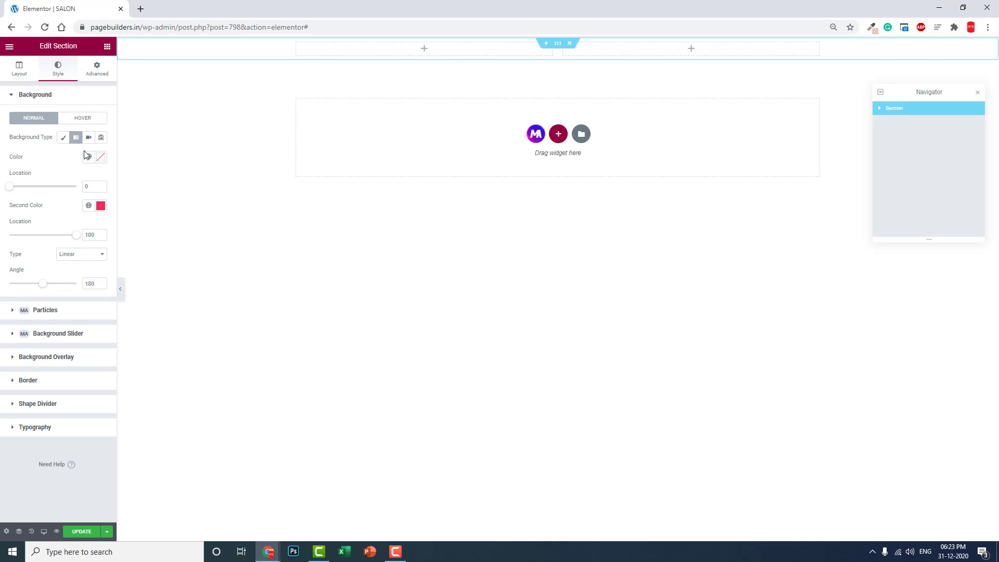
click(100, 157)
drag(84, 213, 1, 171)
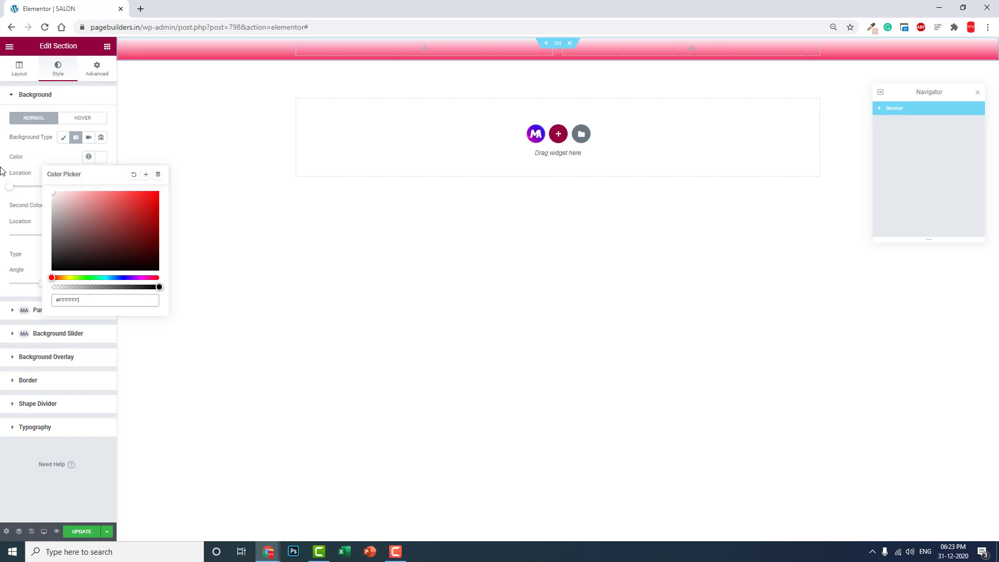
click(36, 163)
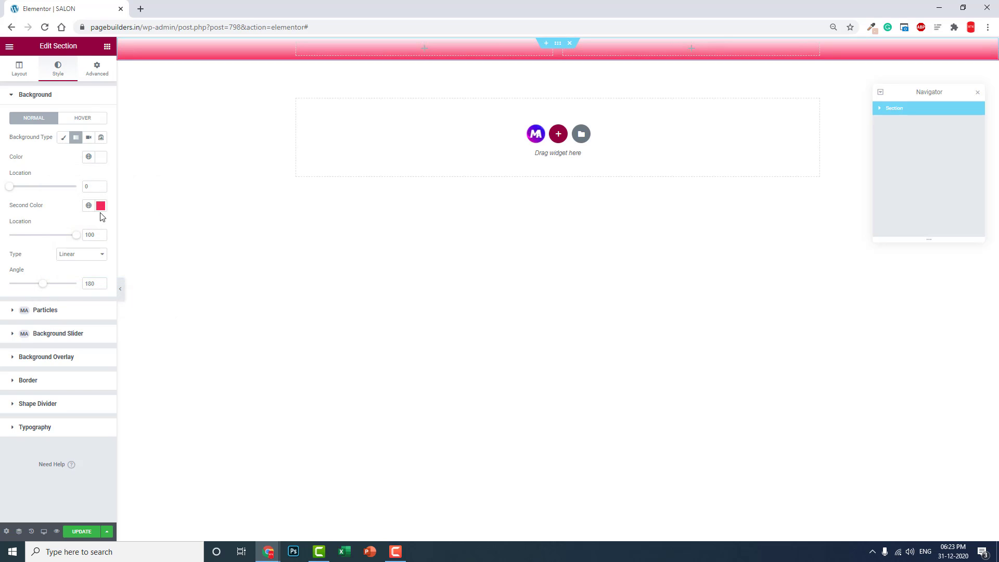
click(101, 207)
click(54, 302)
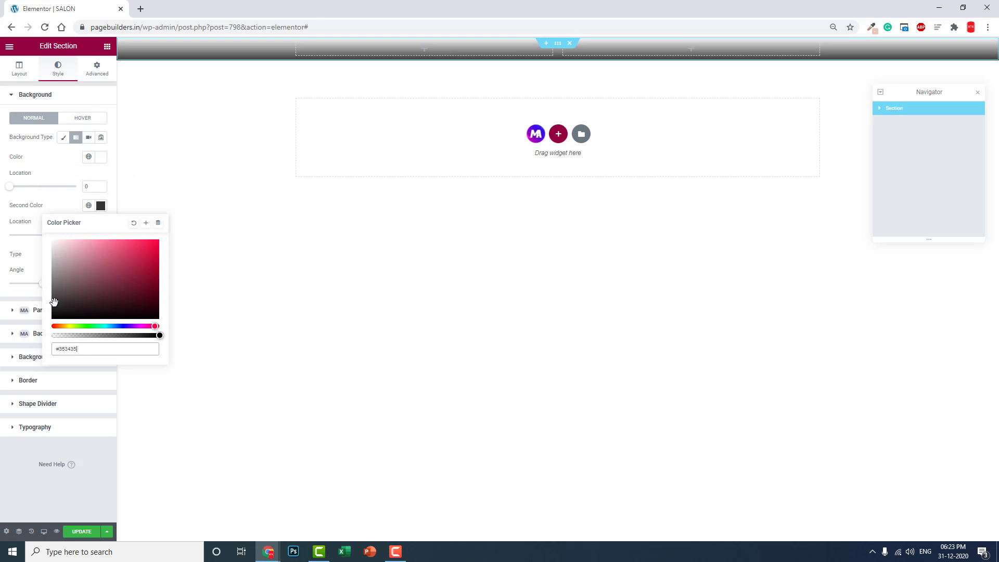
click(55, 198)
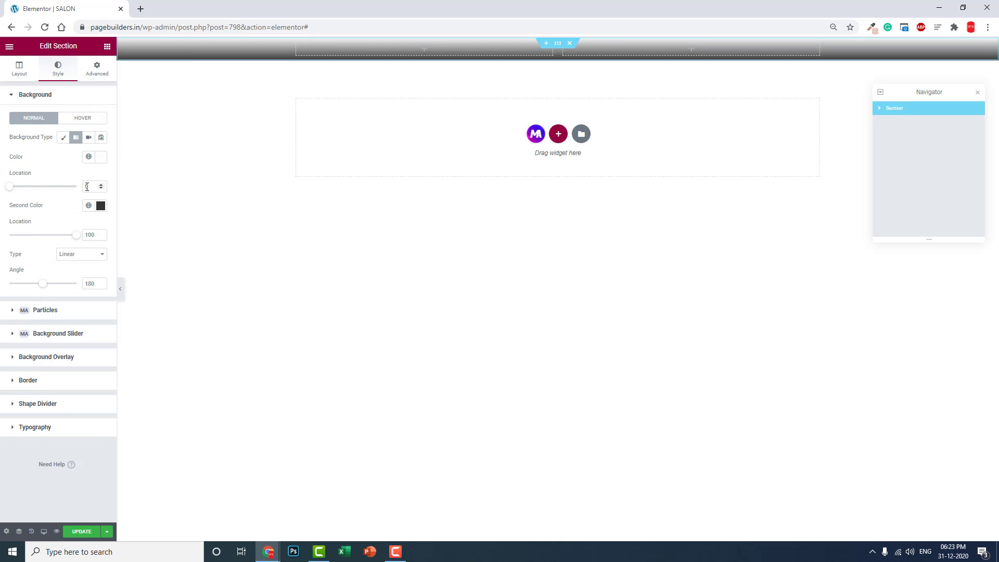
- Set both gradient color locations to 50 and the gradient angle to 270
double_click(94, 186)
text(50)
double_click(91, 235)
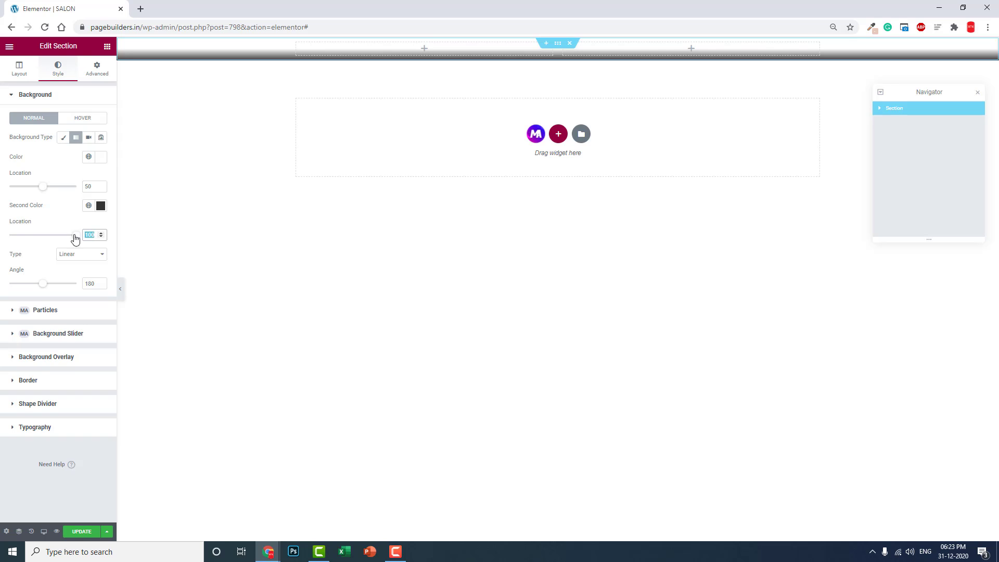
text(50)
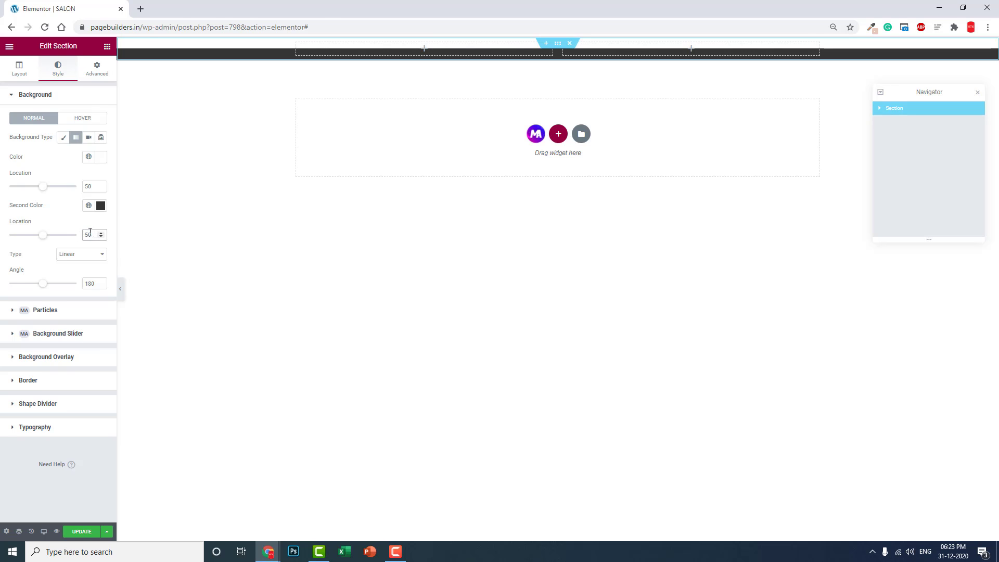
double_click(92, 283)
text(270)
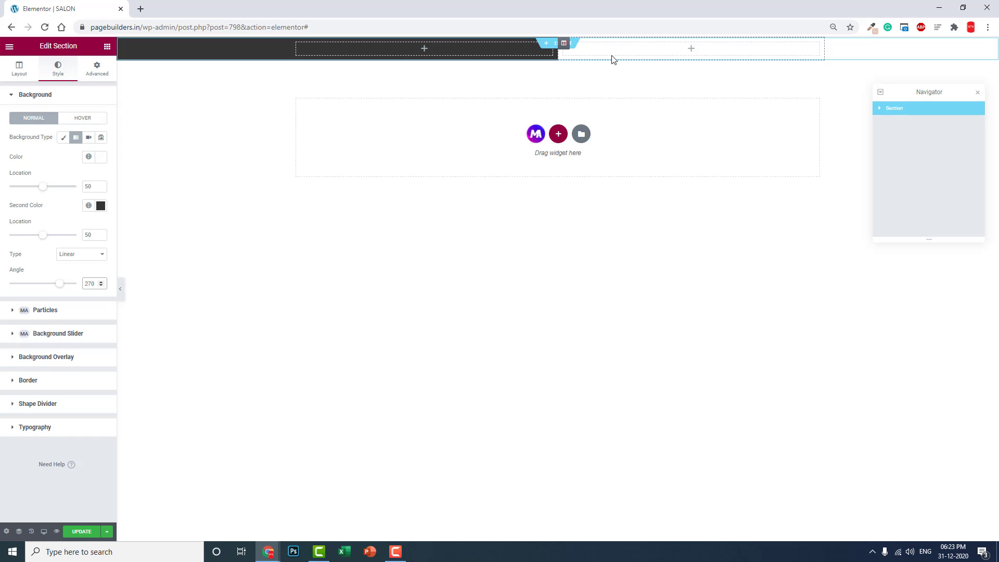
- Unlink the section's padding values and set the top and bottom padding to 150 px
click(96, 73)
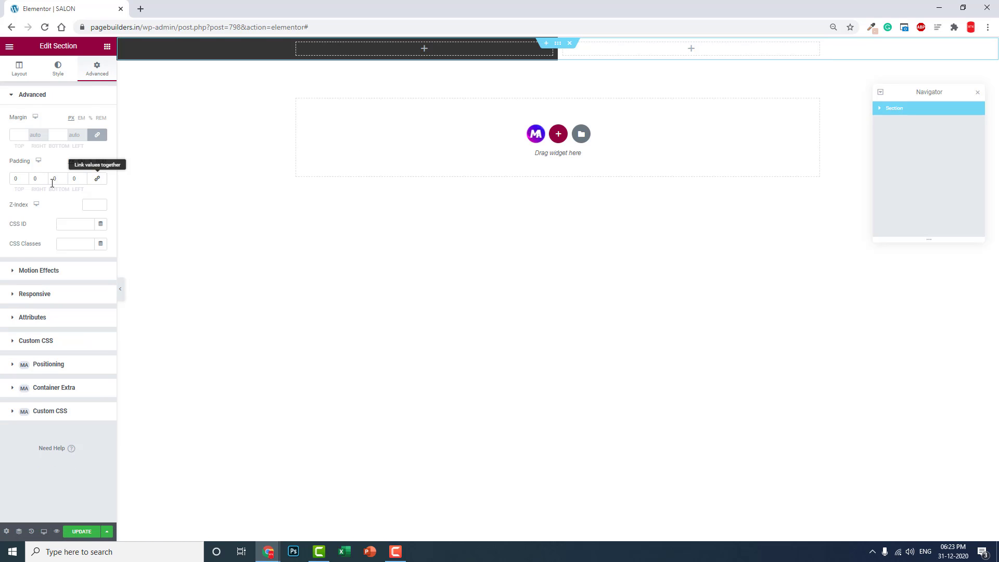
click(11, 179)
text(15)
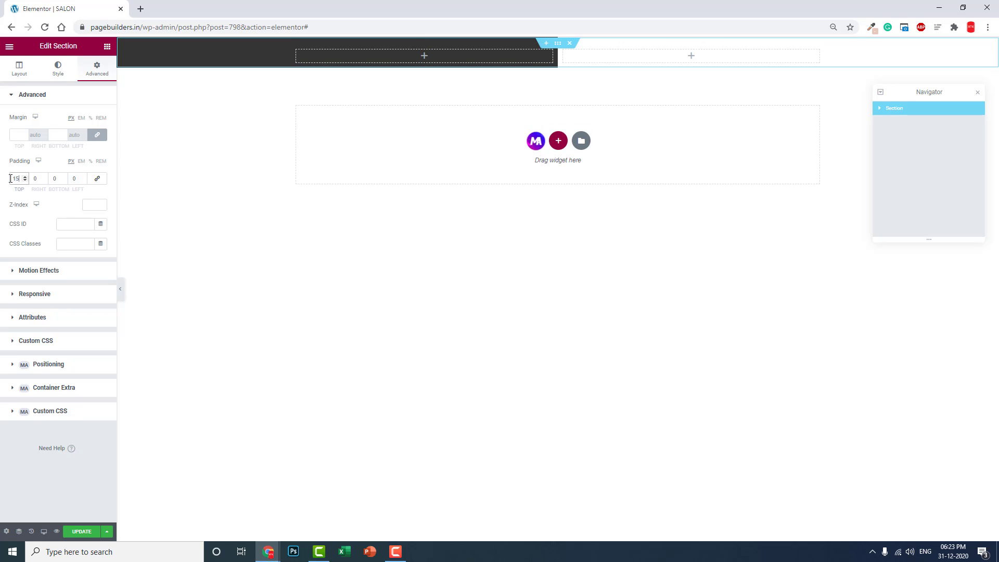
text(0)
key(Tab)
key(Tab)
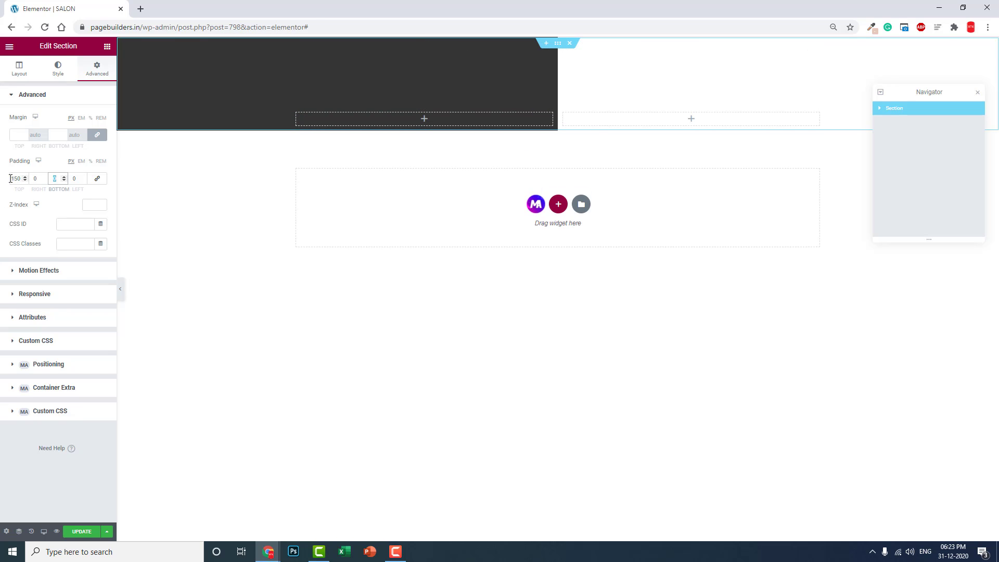
text(150)
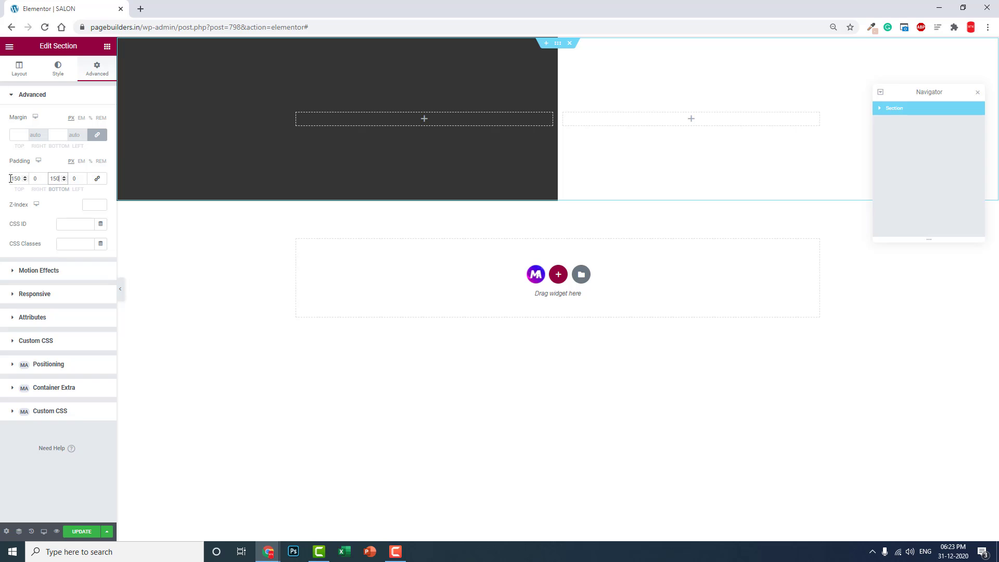
- Set the section's columns gap to No Gap
click(107, 46)
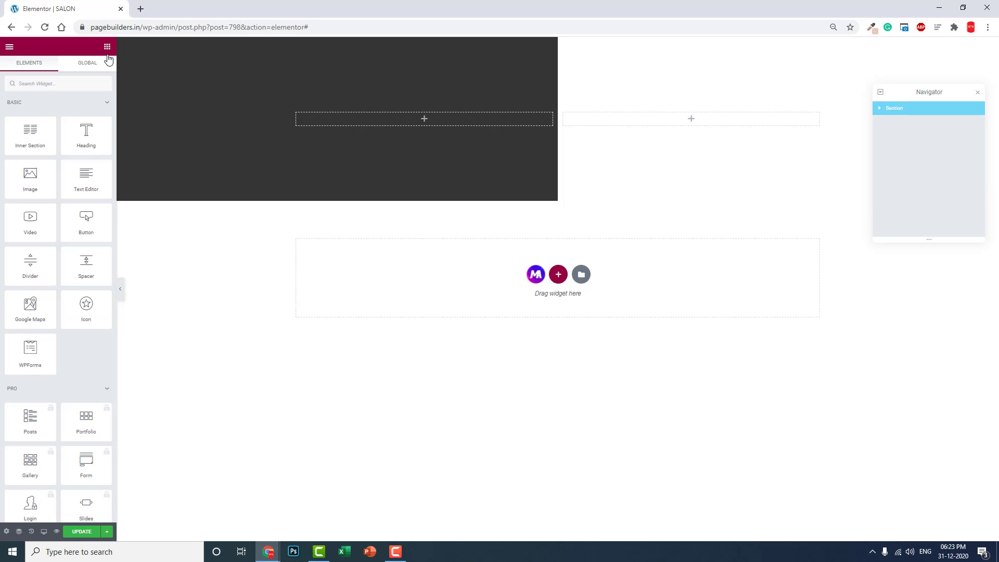
click(558, 48)
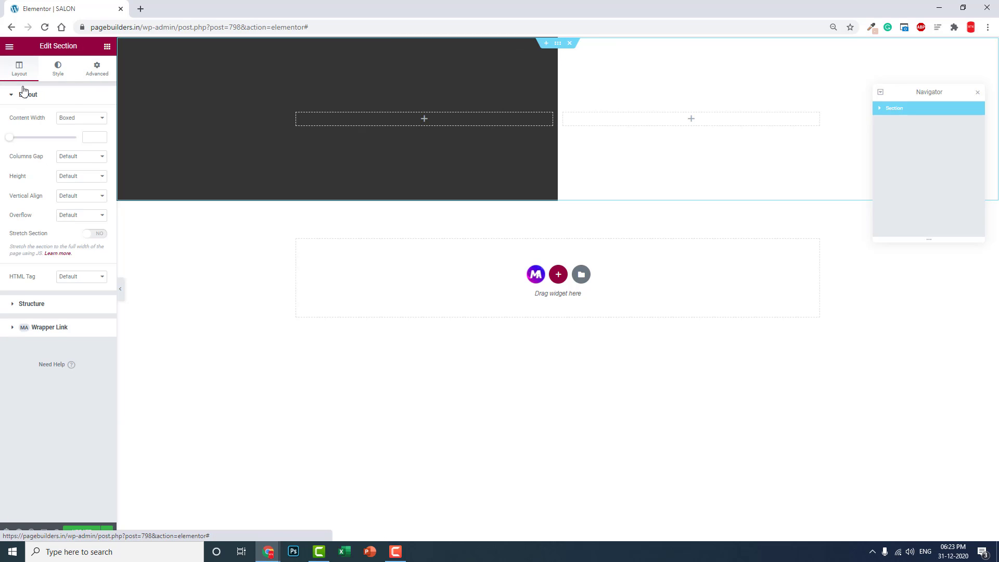
click(78, 157)
click(79, 175)
- Add an Image widget to the right column and insert the barber photo from the media library
click(107, 46)
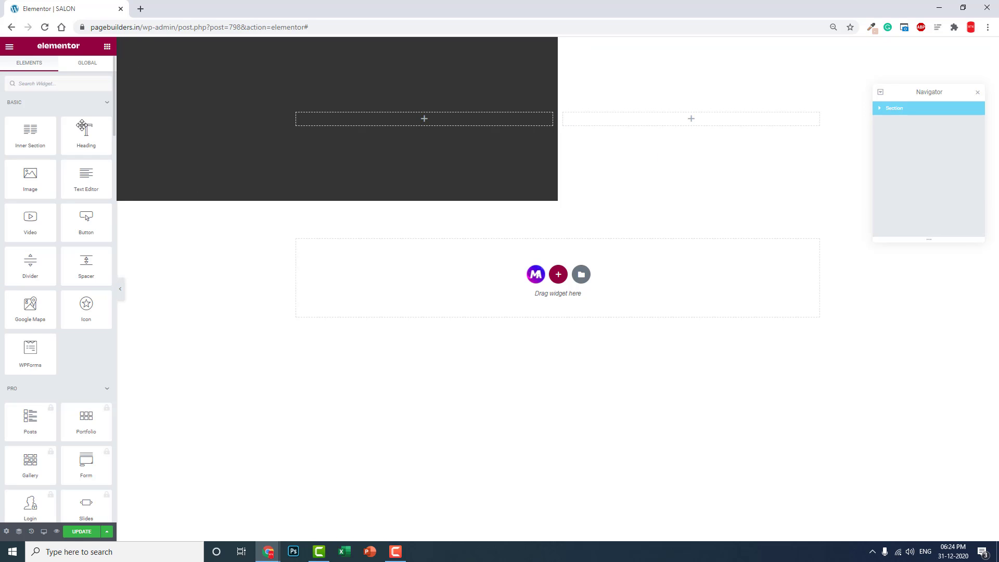
drag(45, 175, 689, 118)
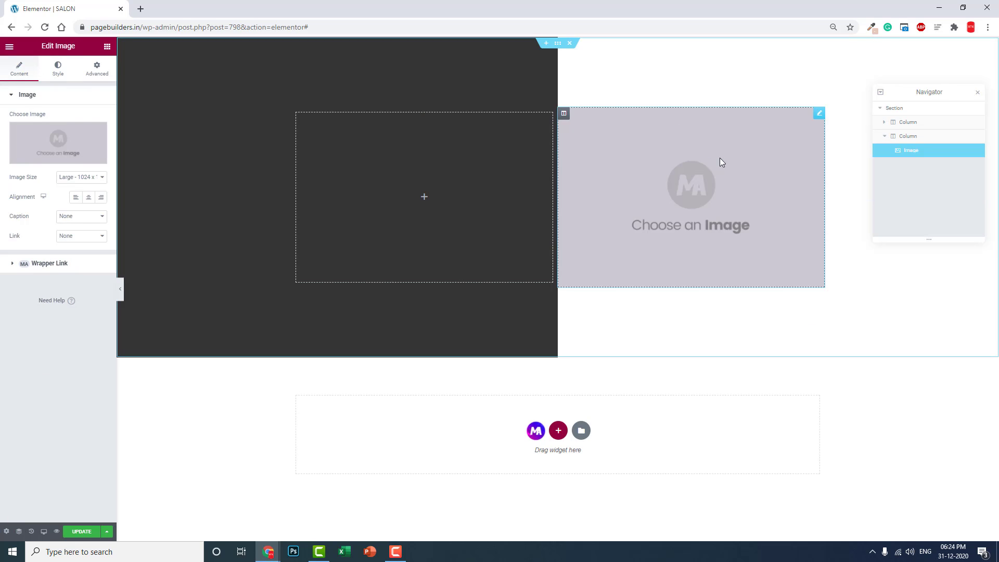
click(23, 134)
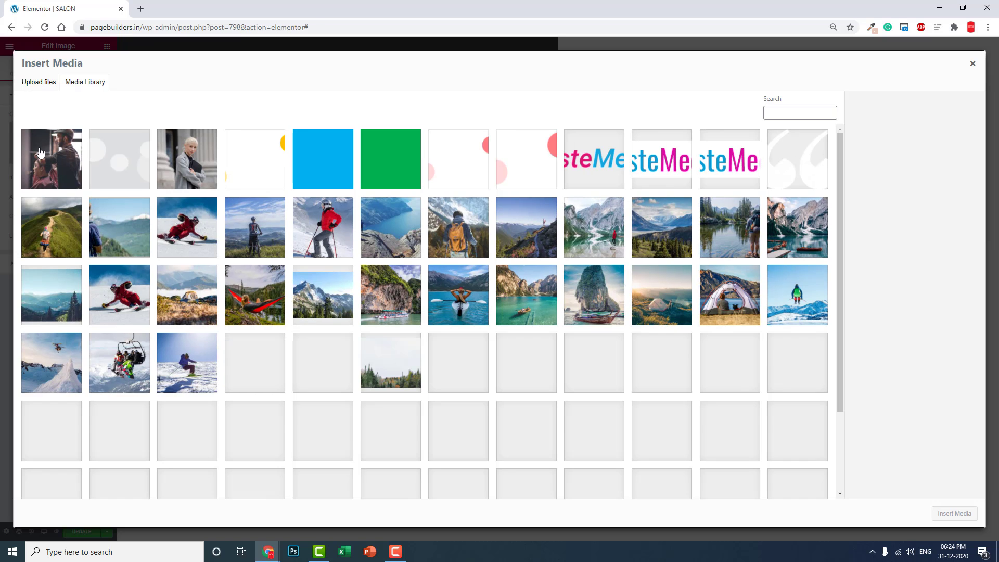
click(40, 152)
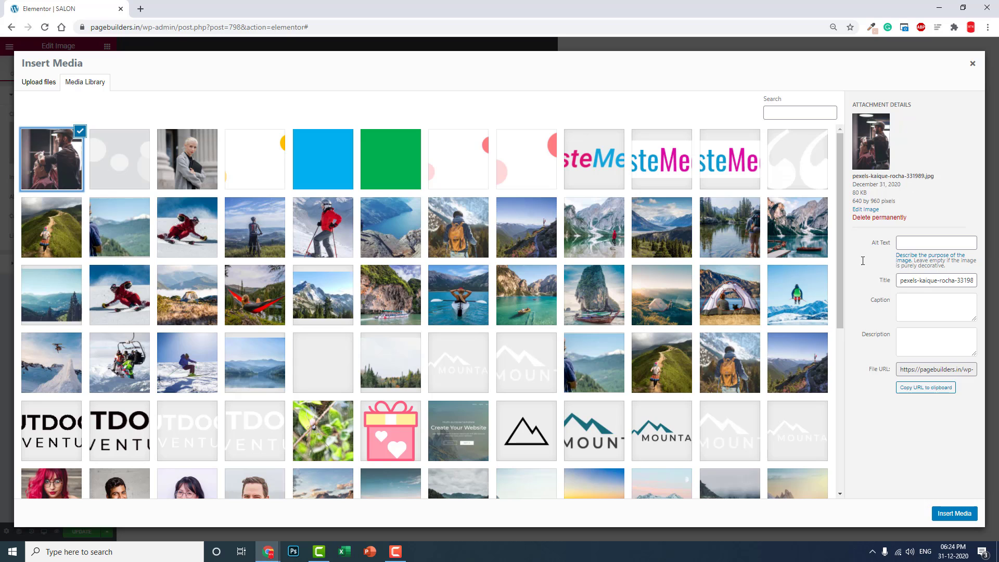
click(954, 513)
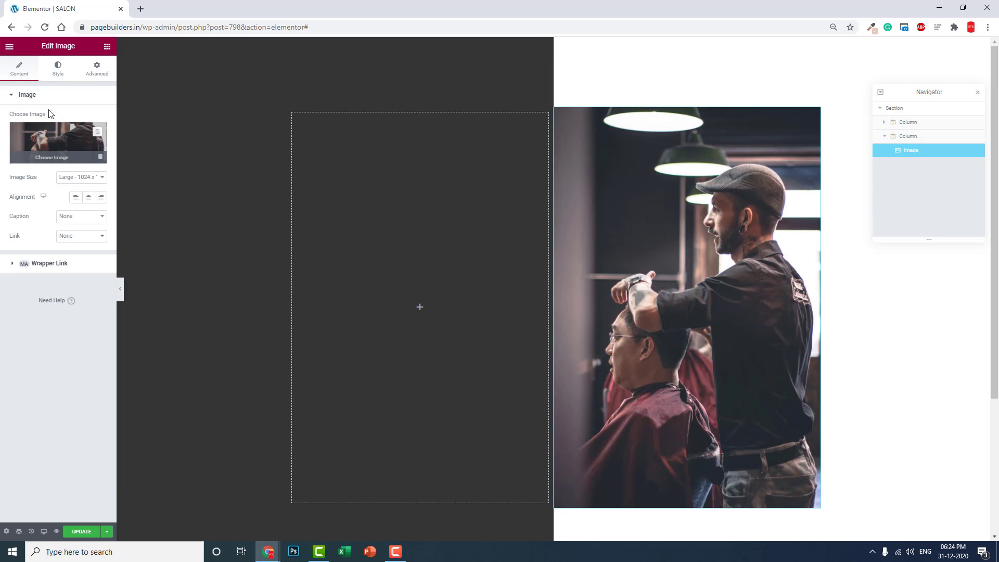
- Apply the Shrink hover animation to the image and reduce its hover opacity to the minimum
click(56, 69)
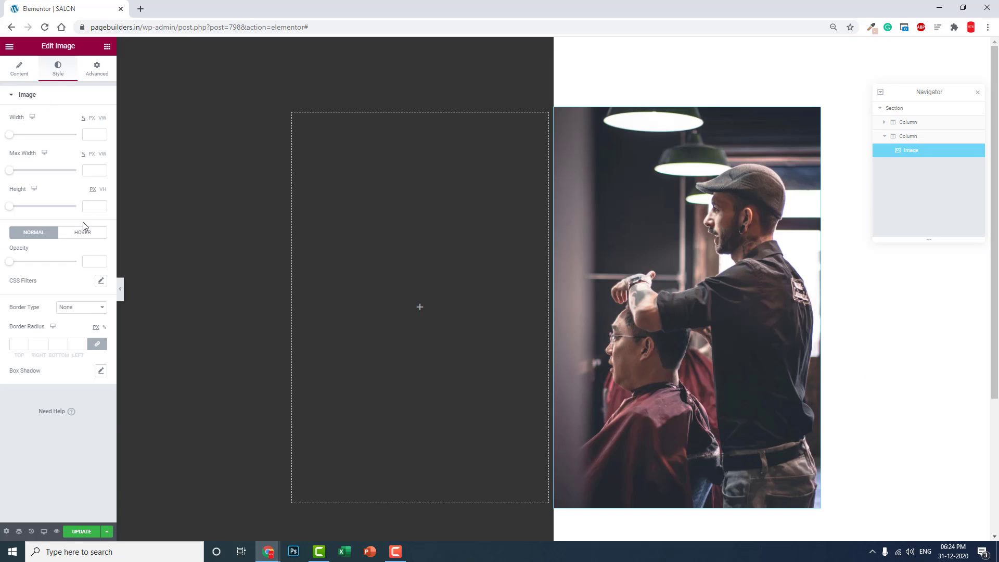
click(83, 232)
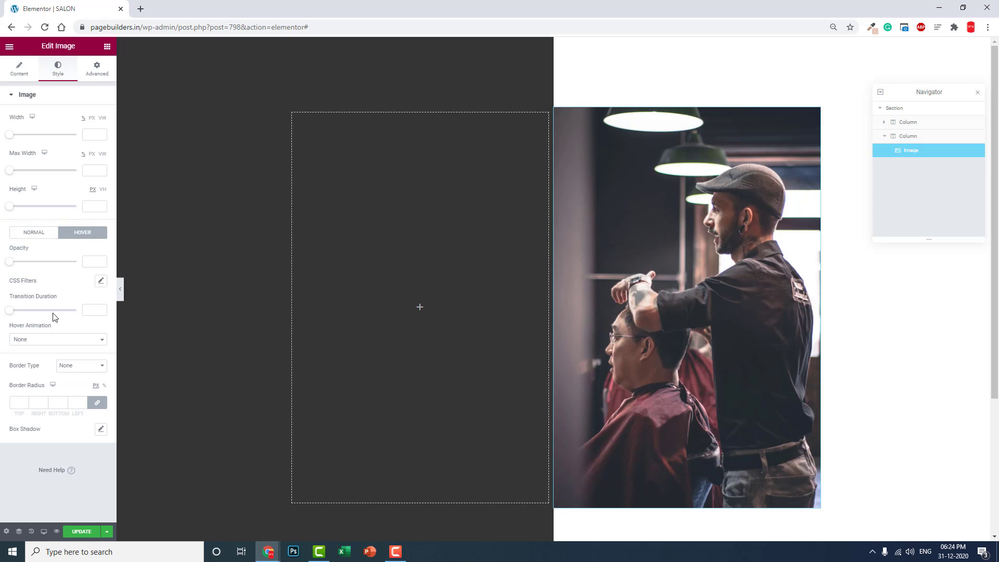
click(41, 339)
click(20, 376)
drag(12, 264, 14, 267)
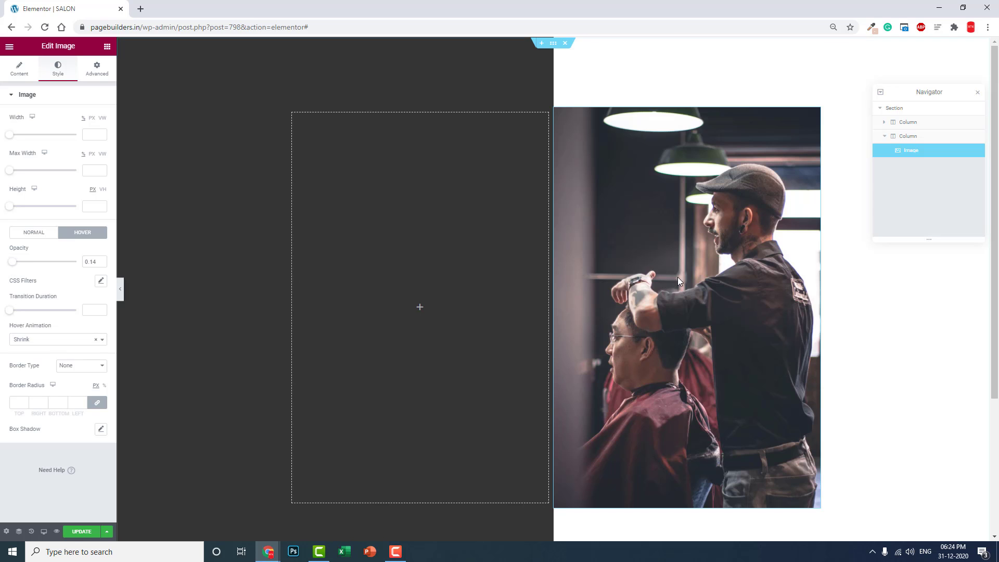
drag(15, 264, 66, 268)
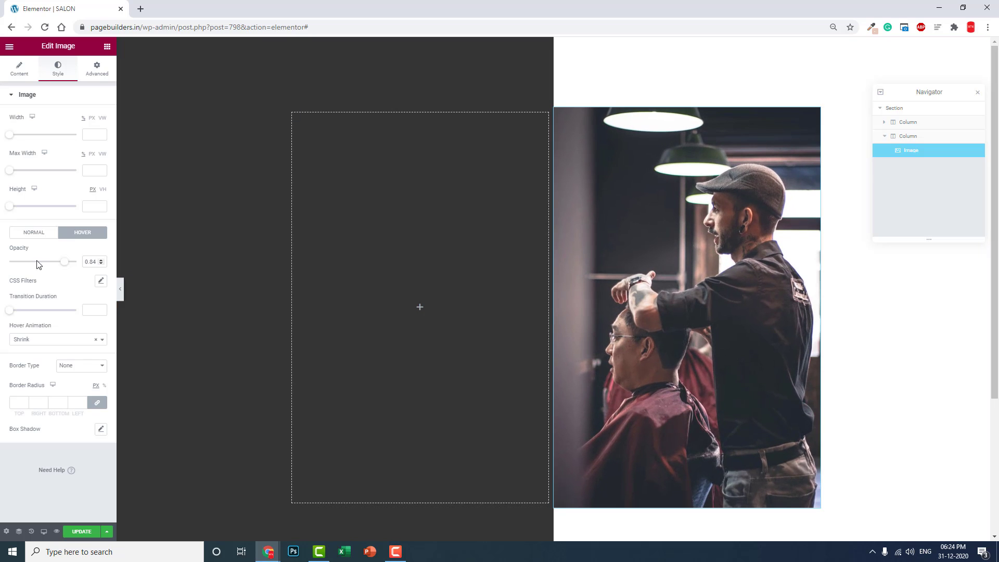
drag(65, 266, 4, 263)
- Give the left column a classic background in white #FFFFFF
click(107, 46)
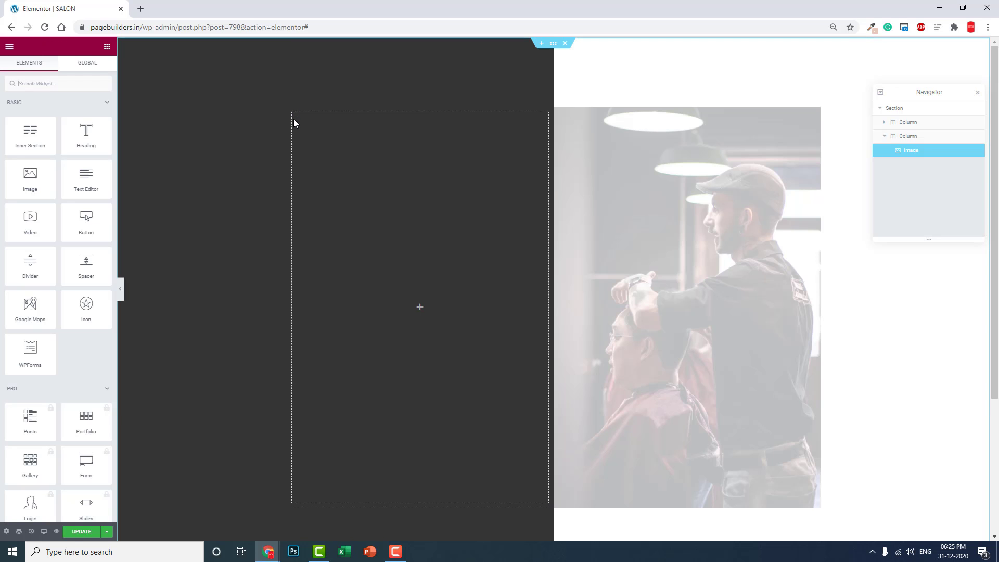
click(293, 113)
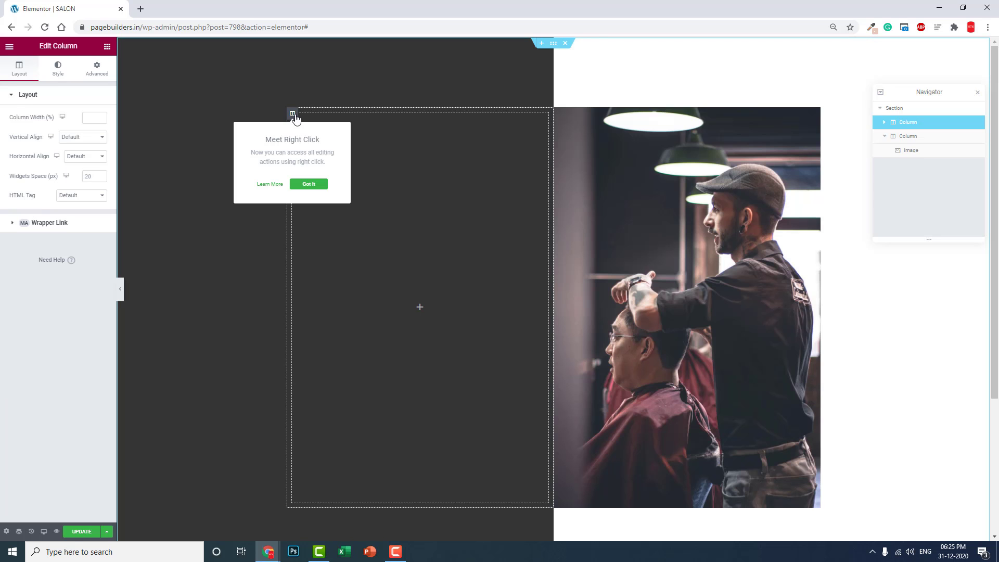
click(57, 71)
click(75, 137)
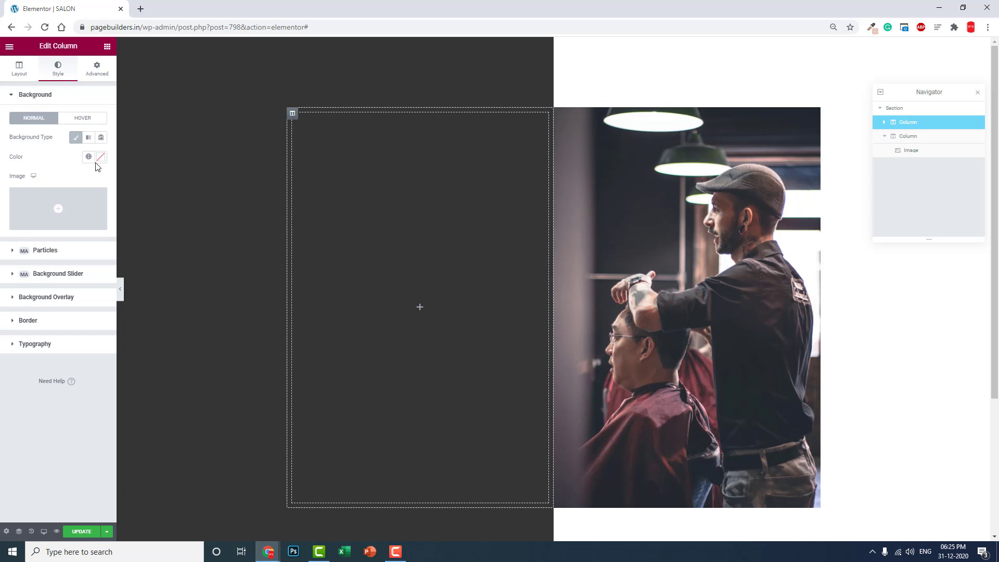
click(101, 158)
drag(63, 200, 21, 182)
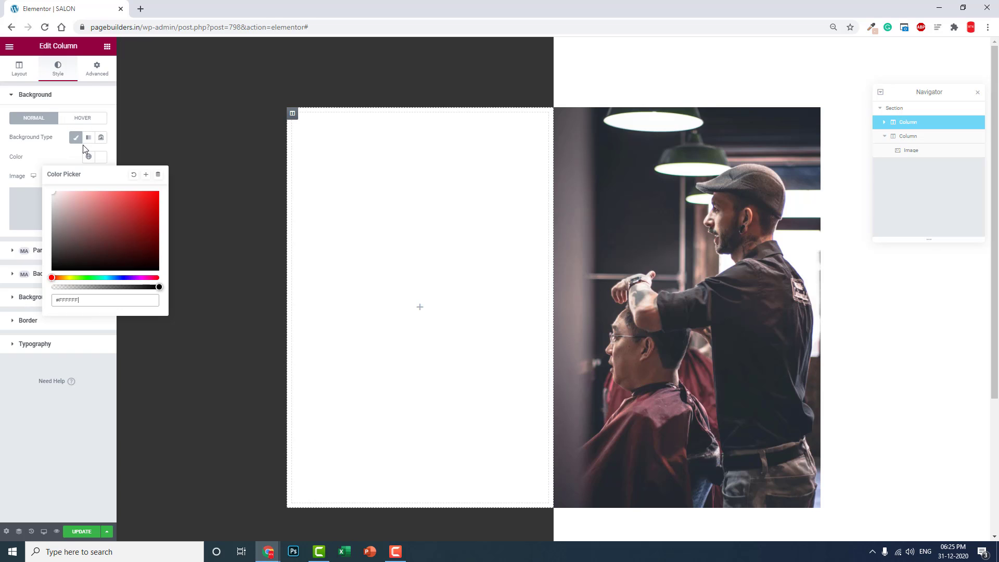
- Set the left column's padding to 50 px
click(89, 81)
click(89, 80)
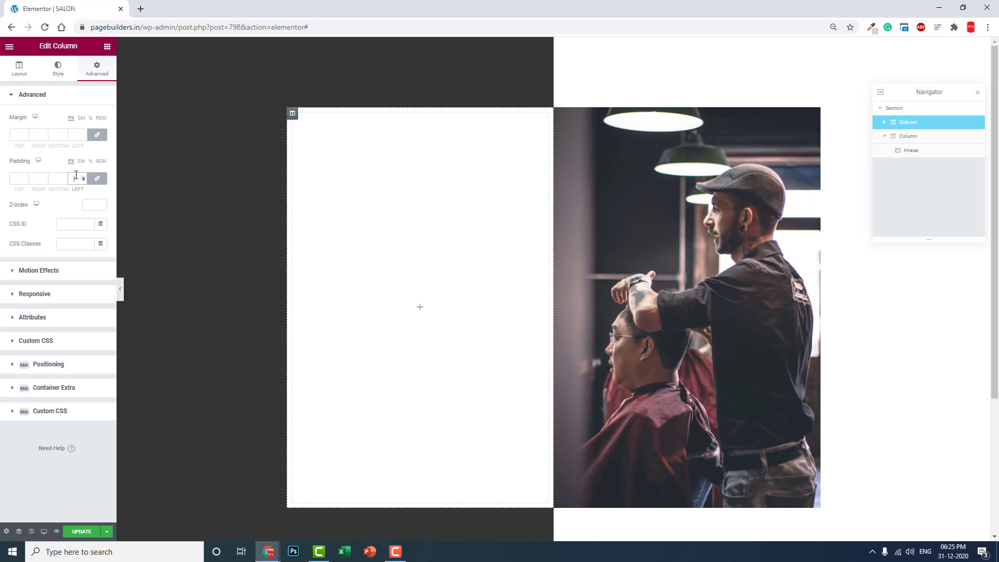
text(50)
- Give the left column a classic hover background in light grey #DEDEDE
click(64, 77)
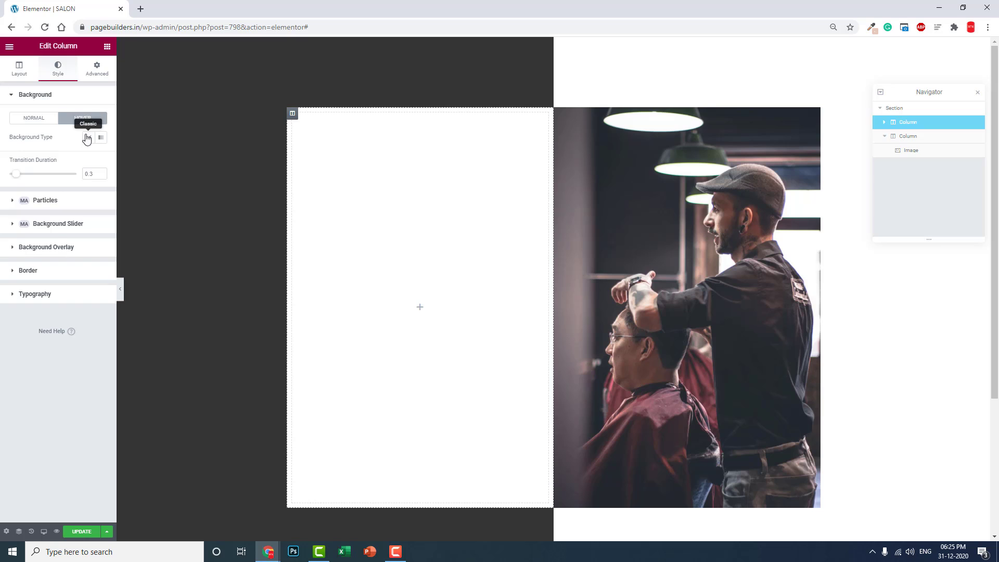
click(88, 138)
click(102, 158)
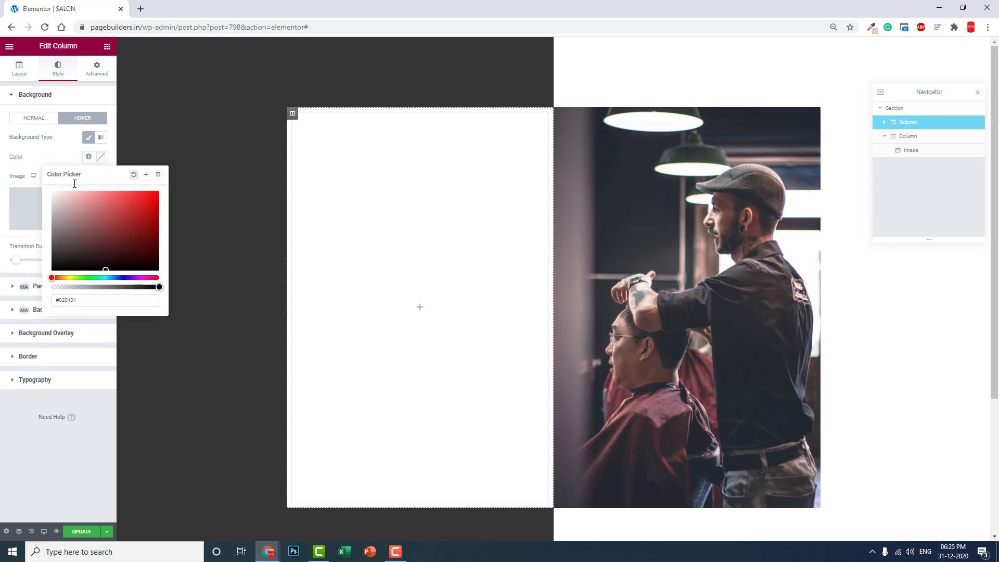
click(53, 201)
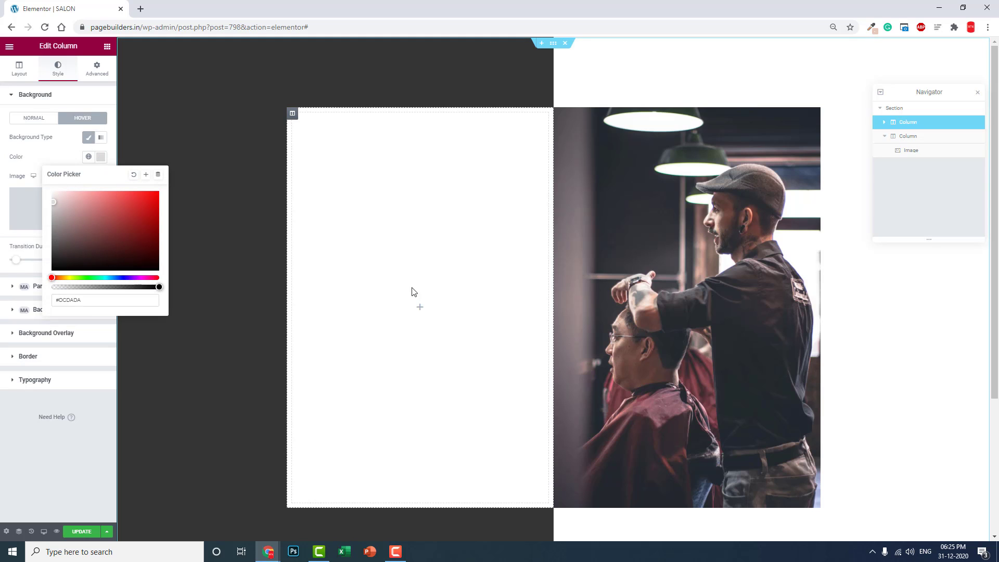
click(55, 209)
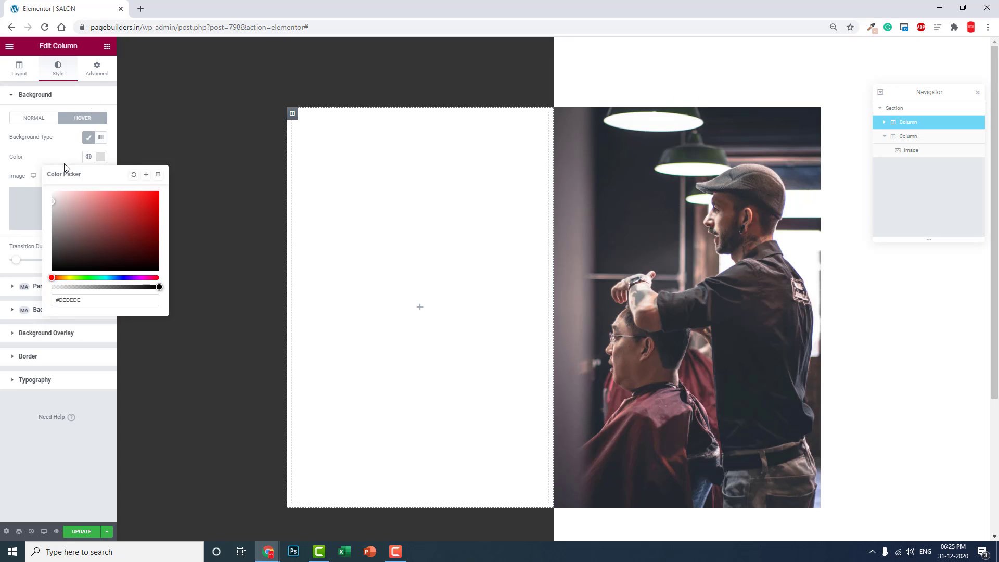
- Add a Heading widget to the left column and set the section's vertical alignment to Bottom
click(106, 46)
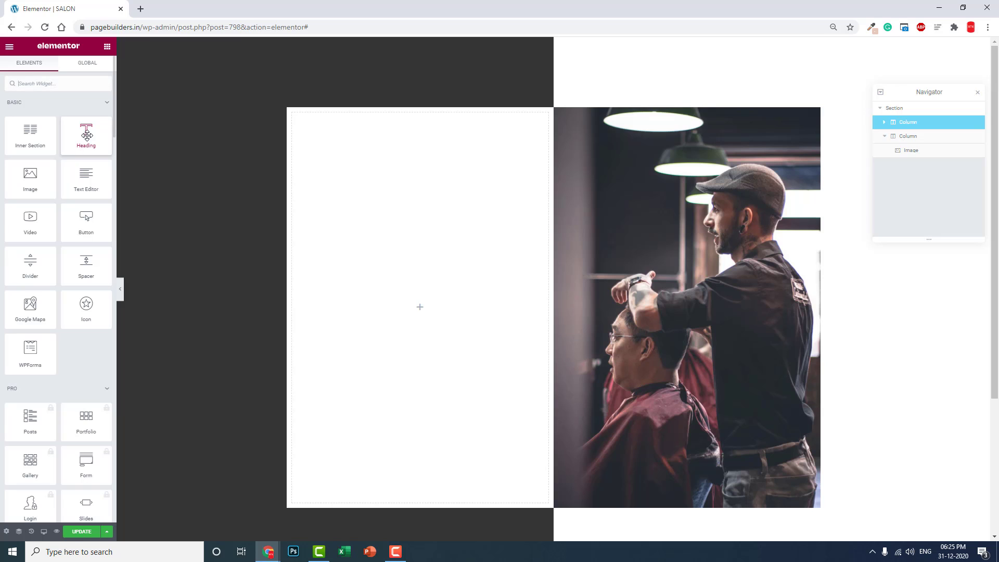
drag(88, 135, 382, 320)
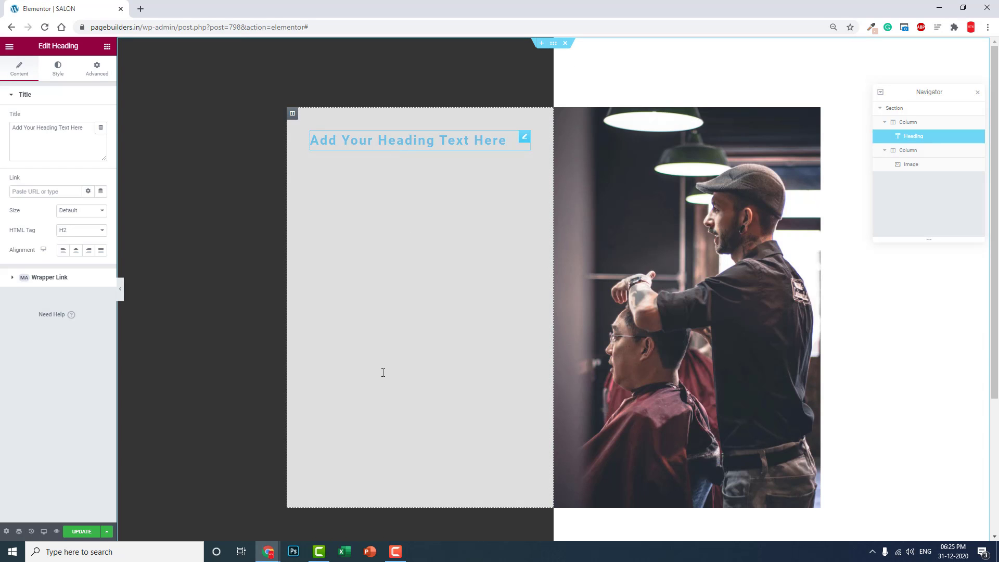
click(552, 44)
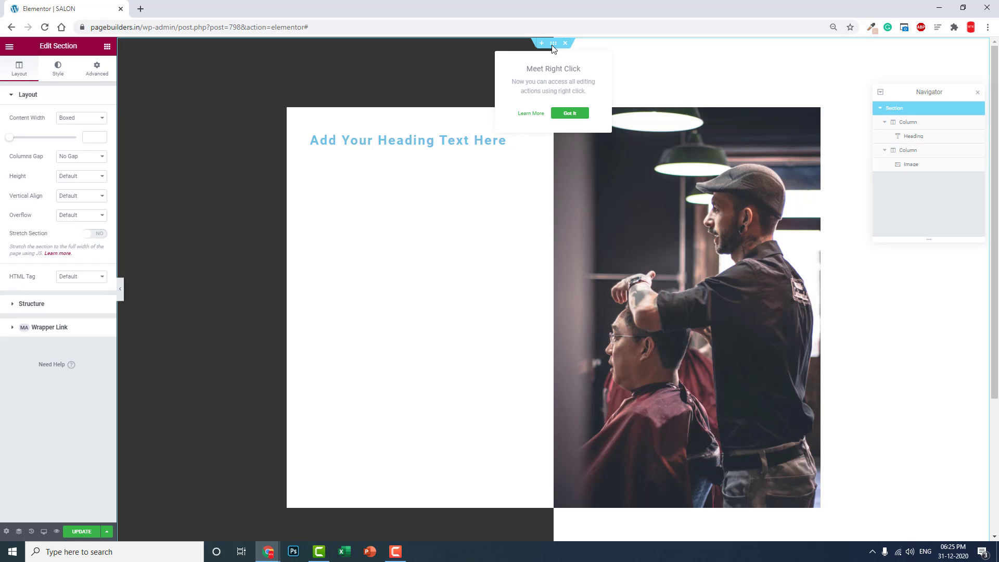
click(86, 198)
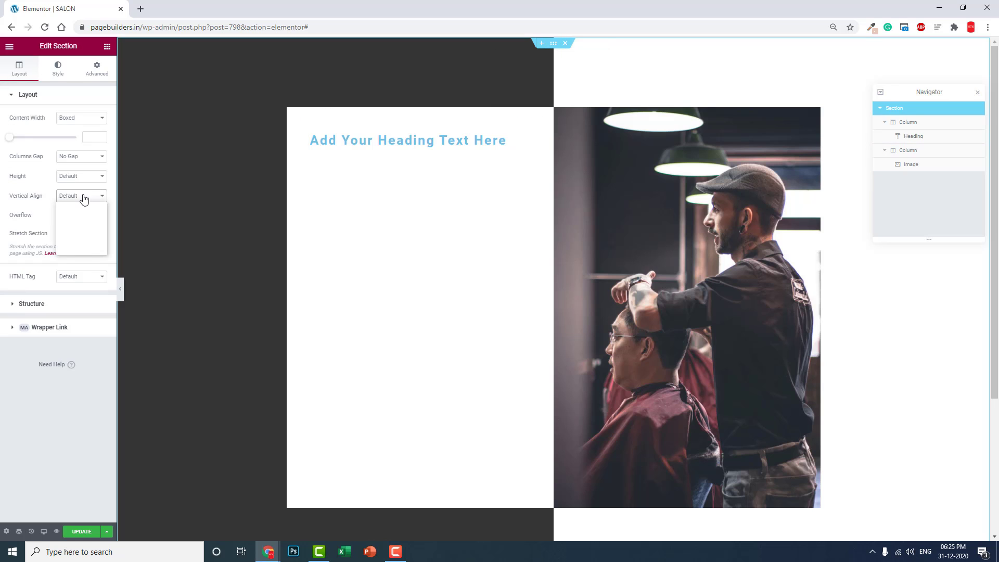
click(75, 229)
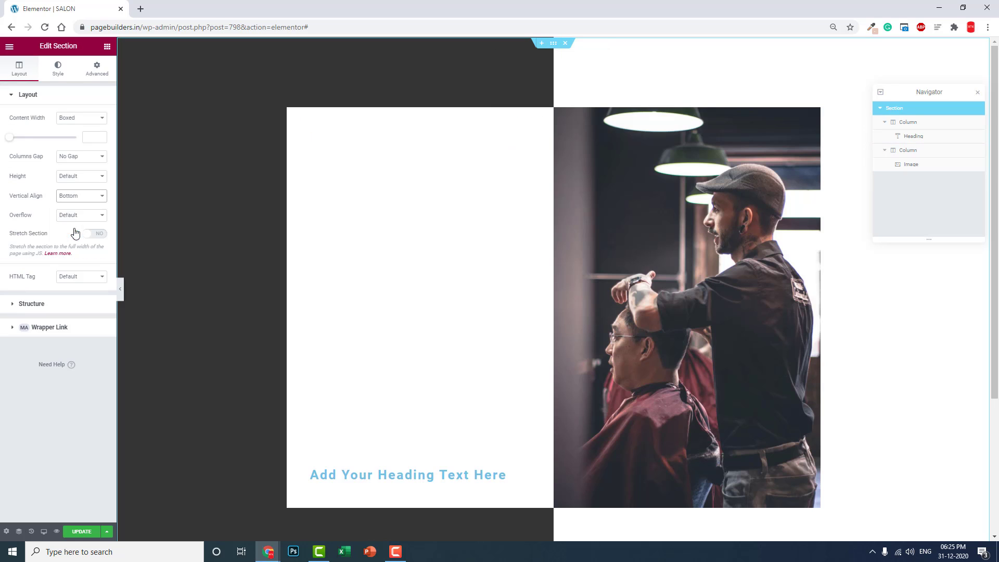
- Replace the heading's placeholder title with "about us"
click(393, 472)
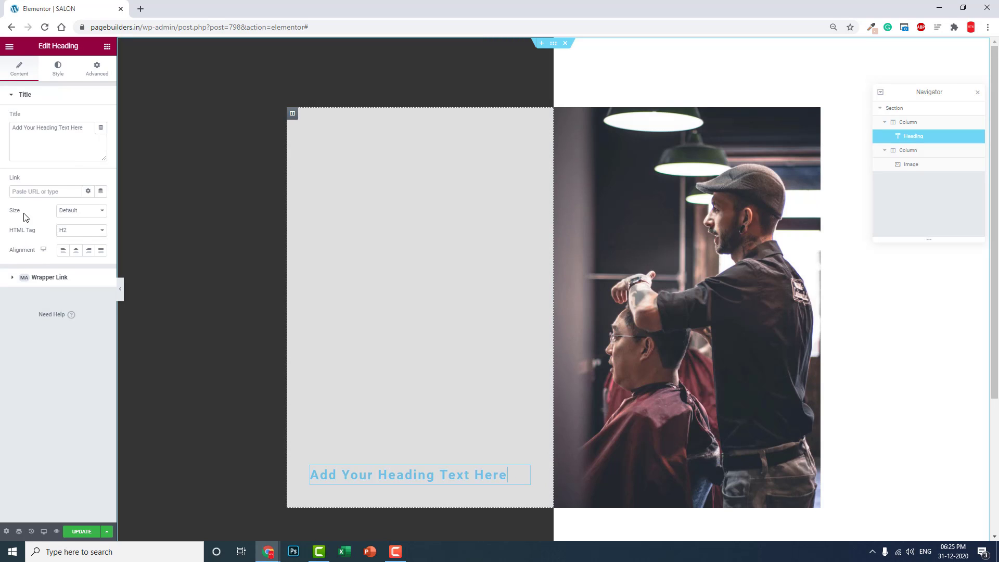
click(49, 133)
key(ctrl+a)
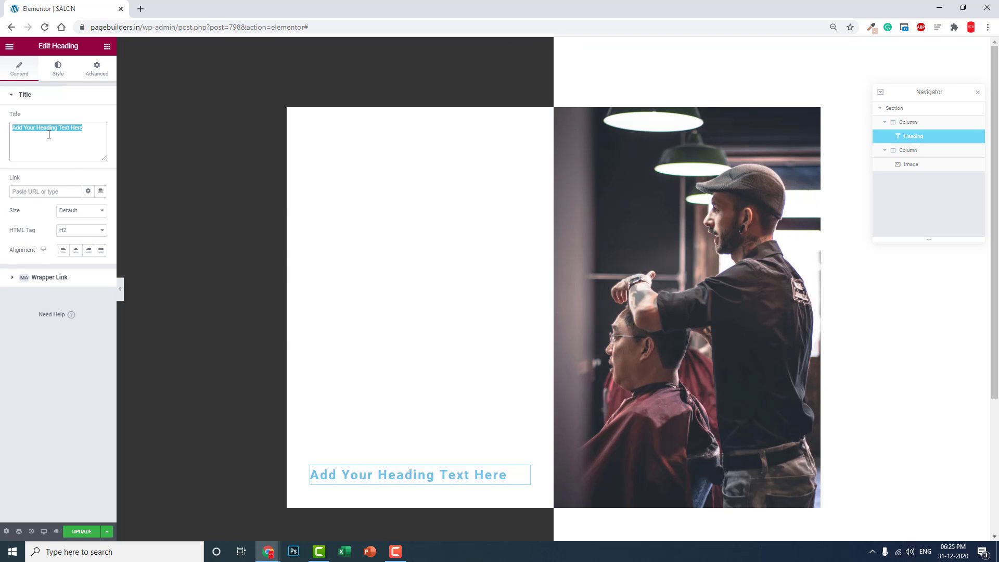
text(ABOUT)
key(BackSpace)
key(BackSpace)
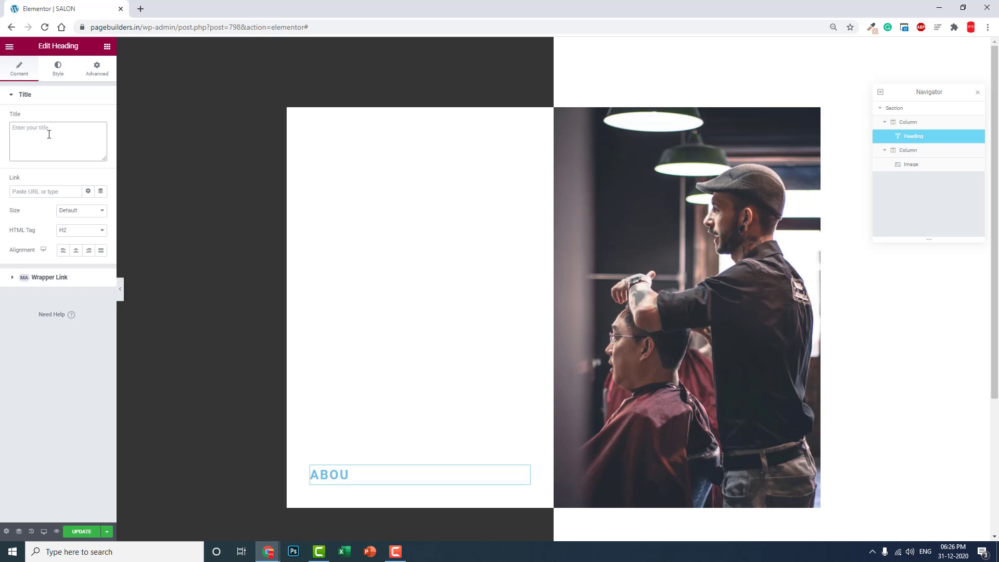
text(about us)
- Change the "about us" heading's text color to dark grey
click(58, 69)
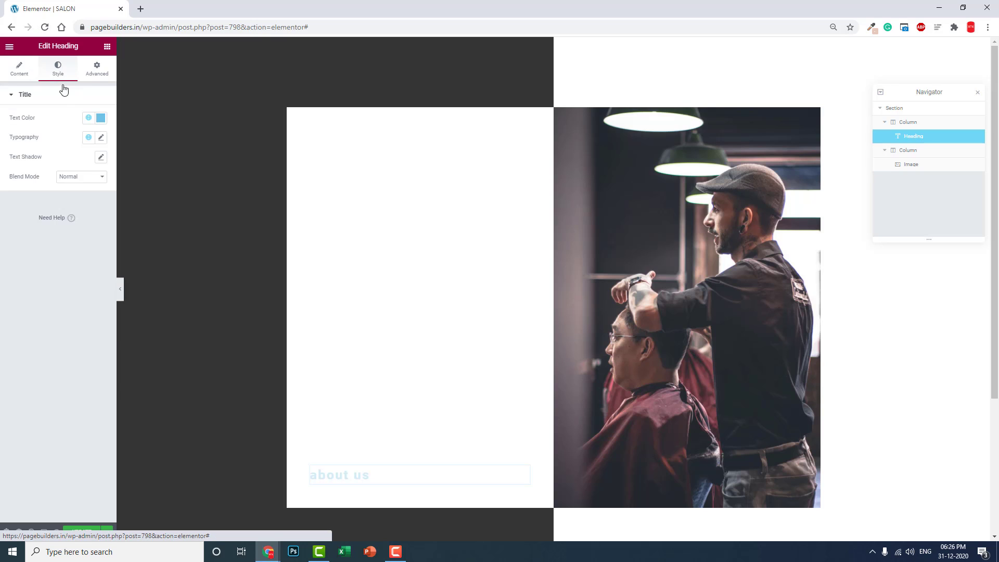
click(100, 118)
click(55, 210)
click(14, 295)
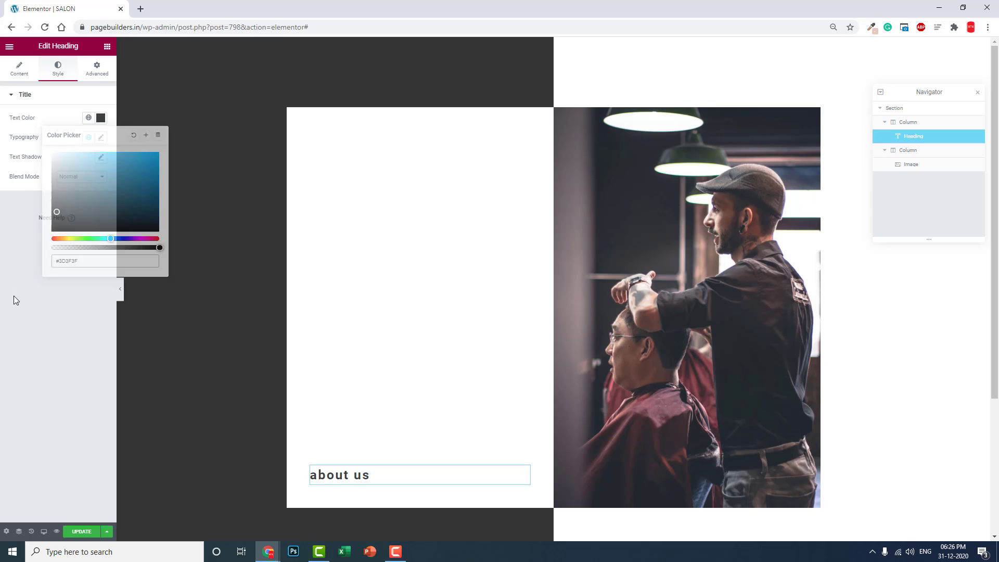
- Set the "about us" heading's typography to size 25 px, weight 400 and line height 0.1 em
click(101, 137)
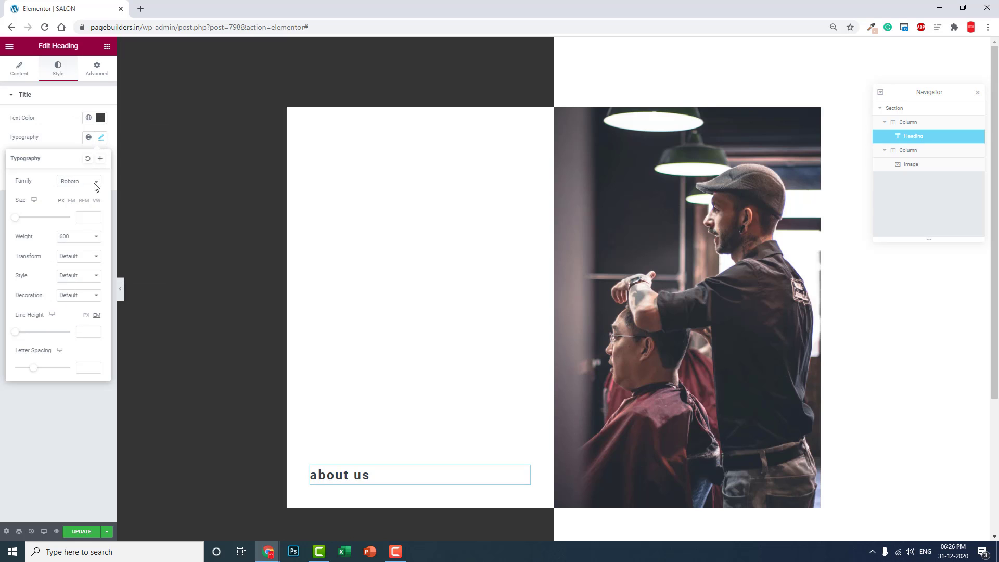
click(81, 215)
text(25)
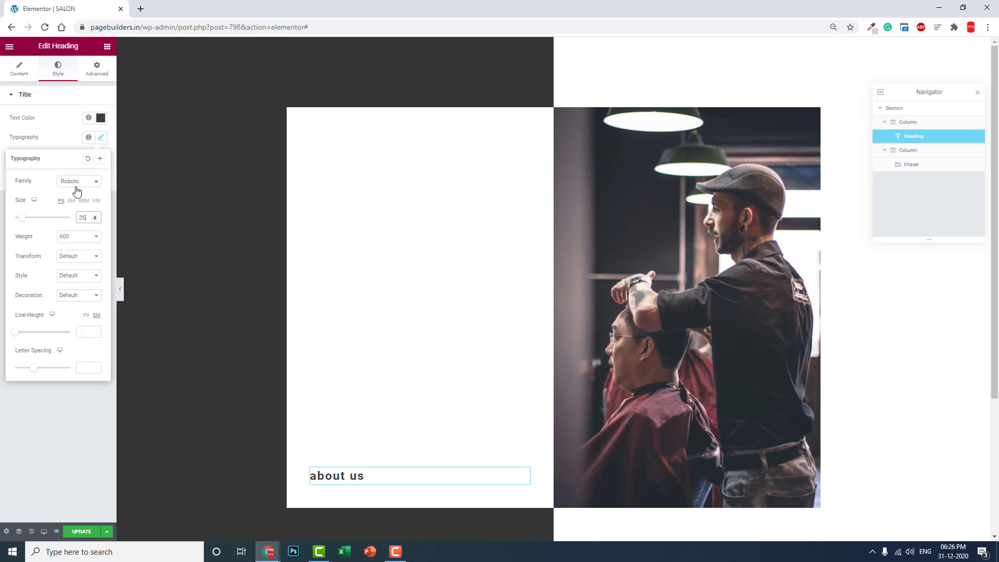
click(81, 236)
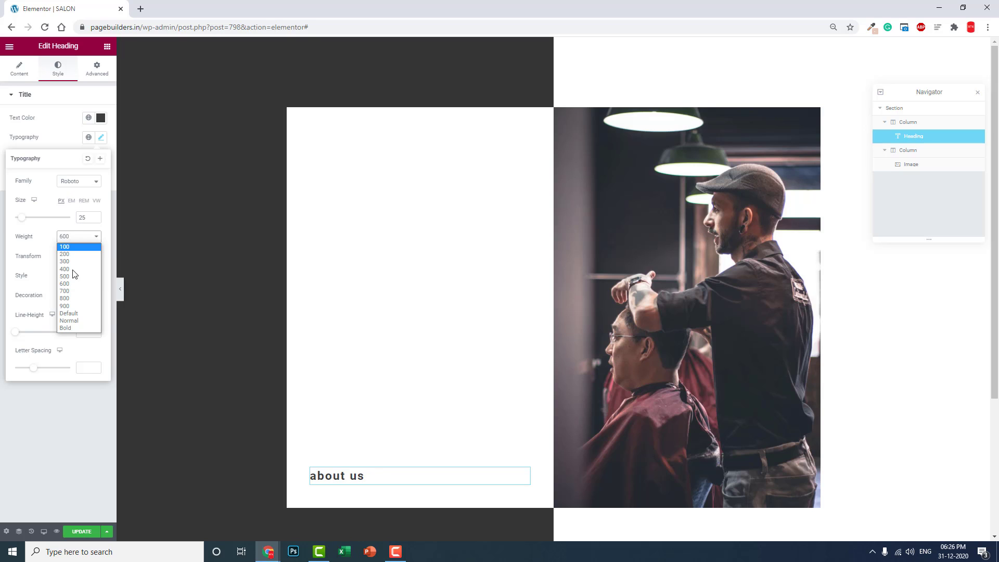
click(73, 269)
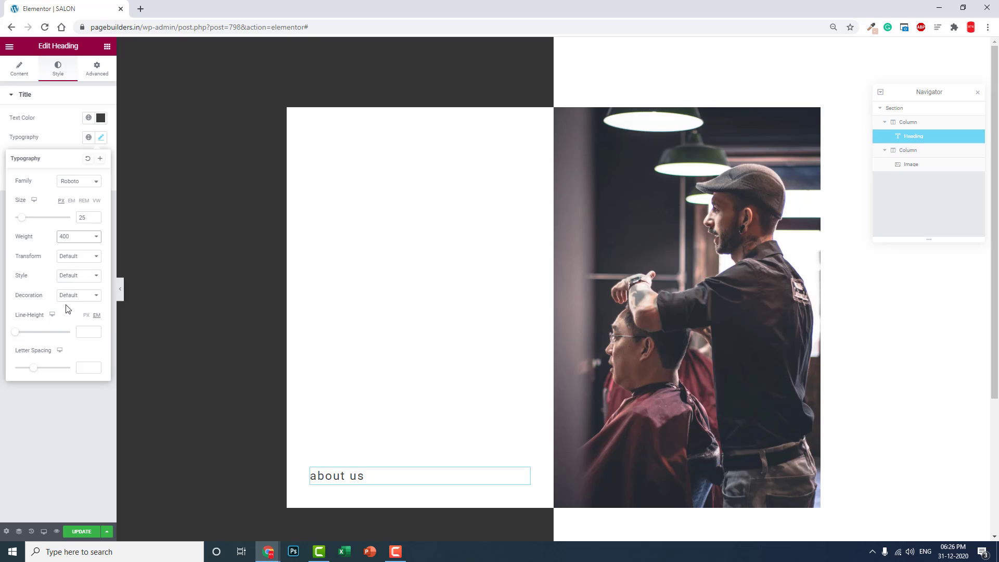
click(4, 337)
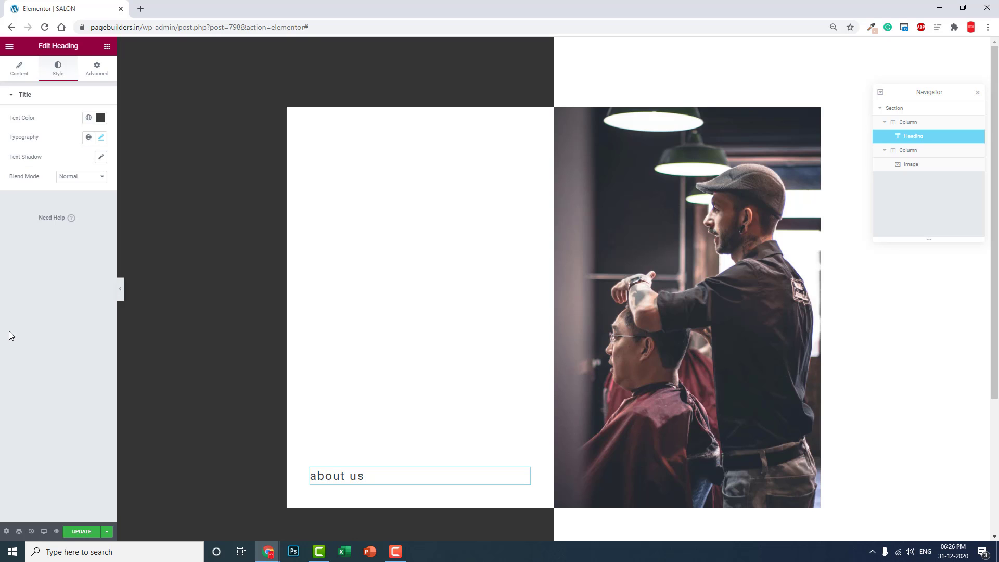
click(101, 138)
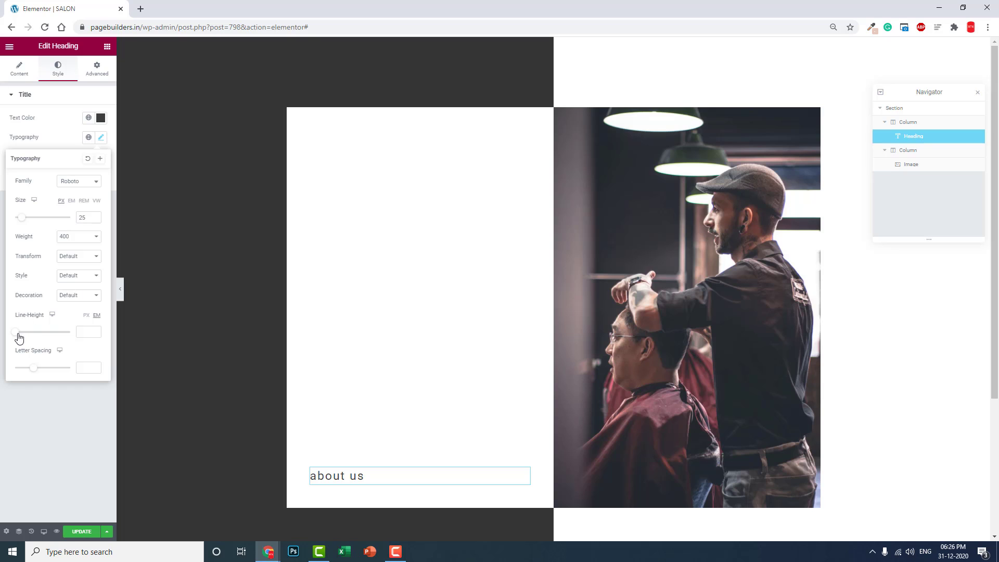
drag(21, 333, 14, 338)
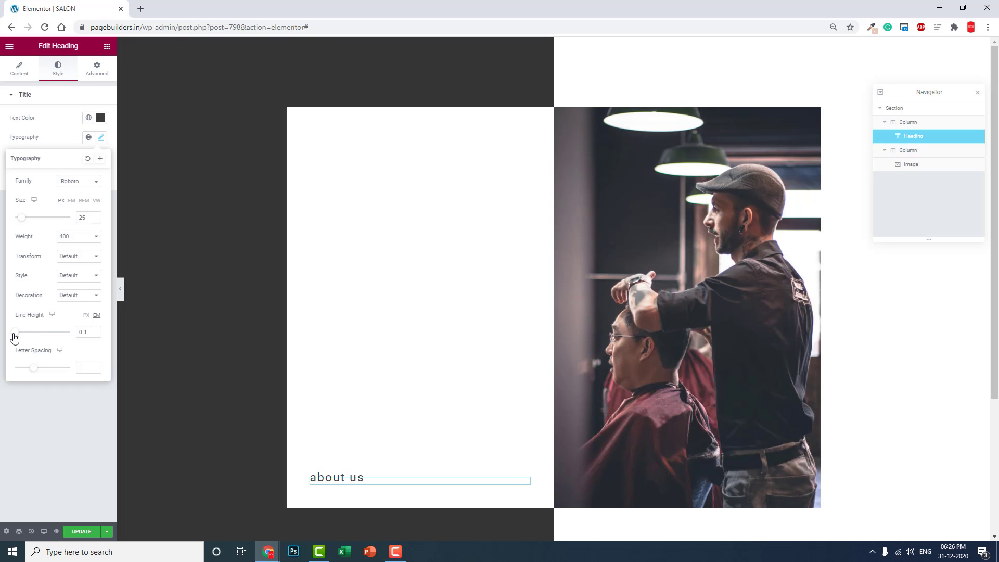
- Try to add a second Heading widget directly below the "about us" heading
click(107, 47)
drag(86, 135, 335, 491)
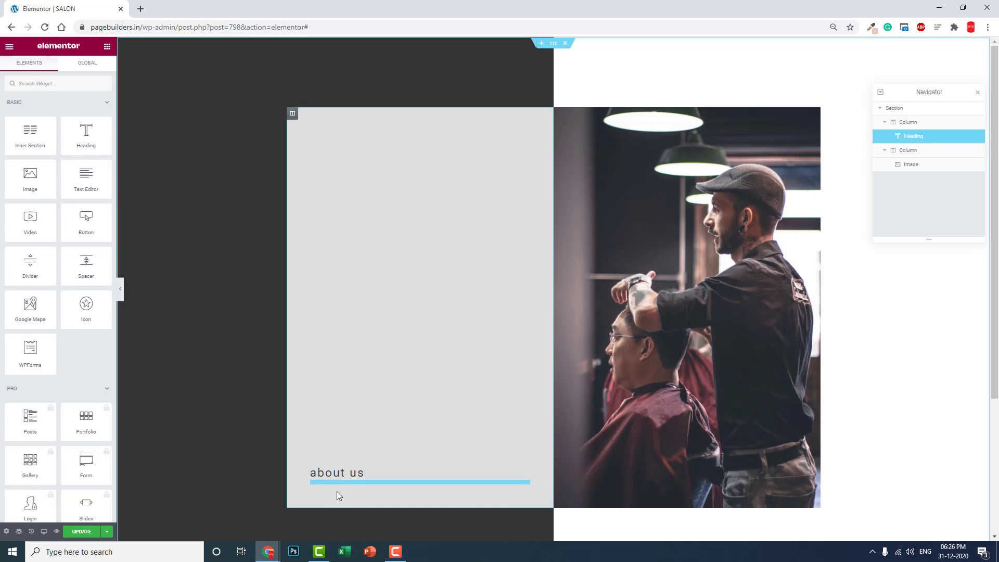
scroll(352, 452, down, 2)
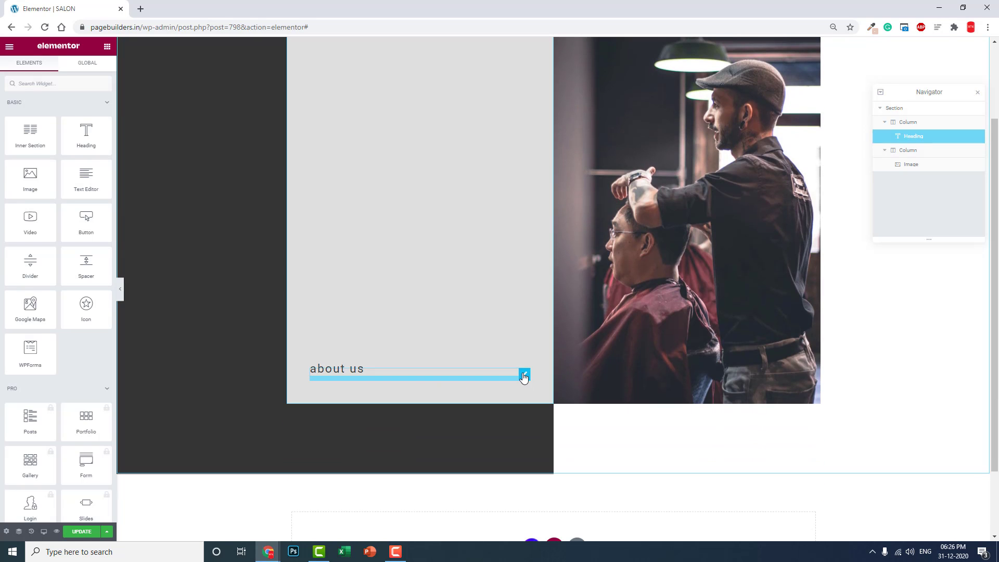
click(523, 374)
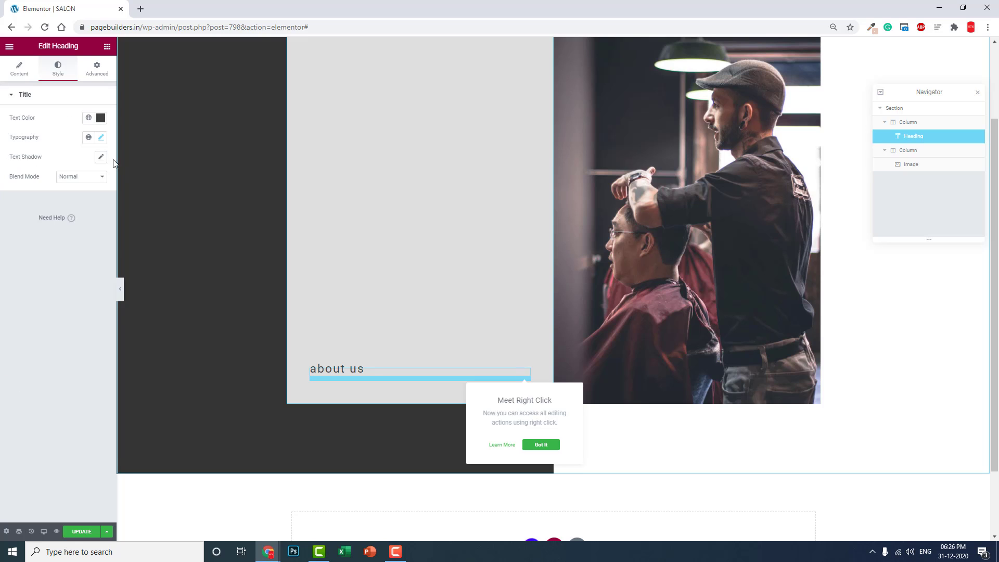
click(19, 69)
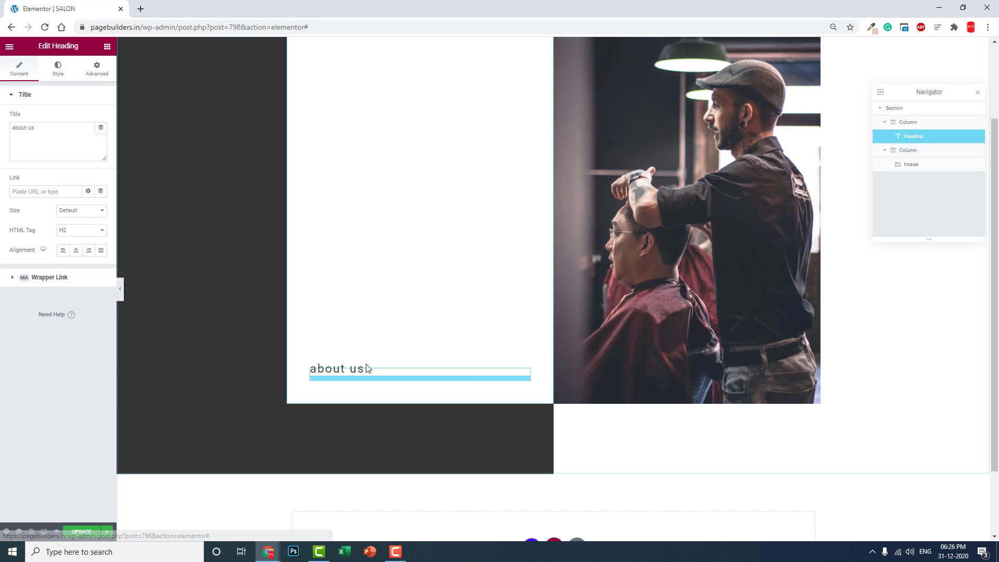
- Add a second Heading widget to the left column and order it below the "about us" heading
click(107, 47)
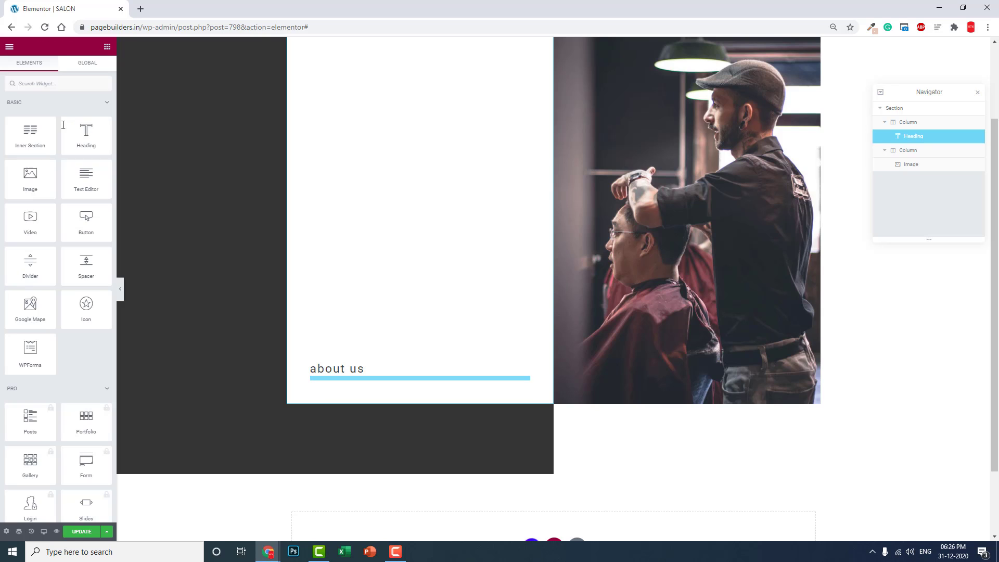
drag(85, 135, 350, 369)
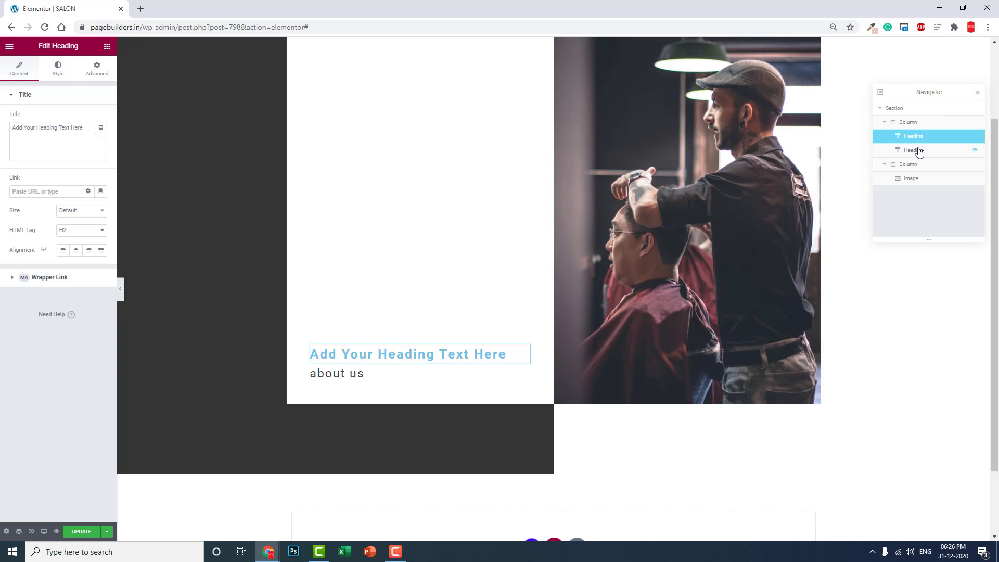
drag(920, 152, 923, 136)
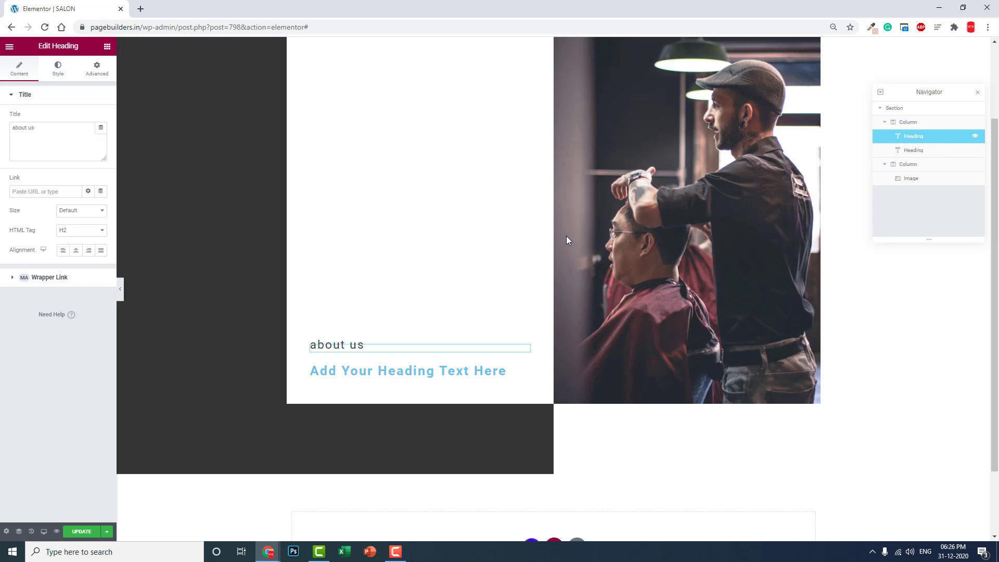
- Replace the second heading's placeholder title with "Hair Salon"
click(386, 370)
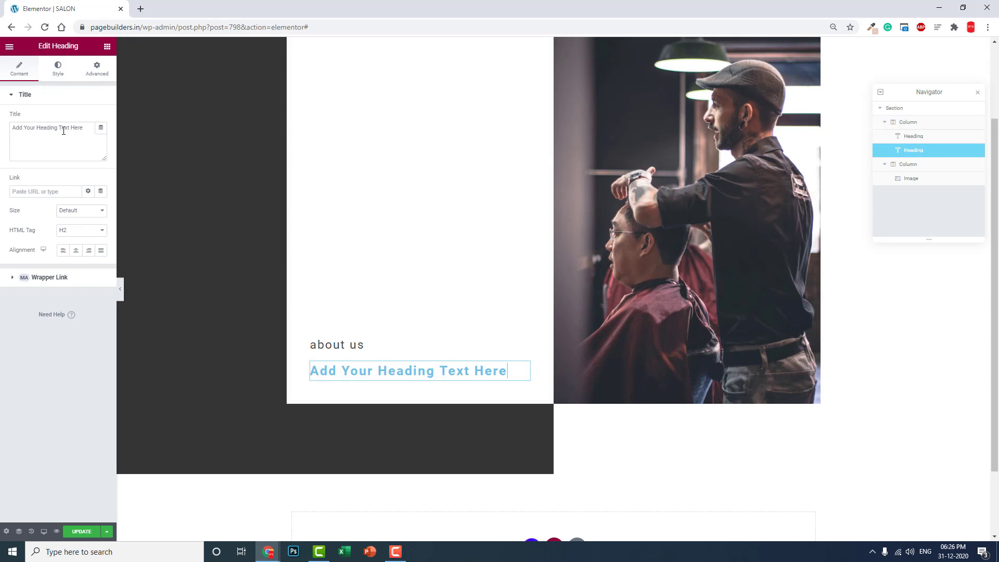
triple_click(64, 130)
text(Hair Salao)
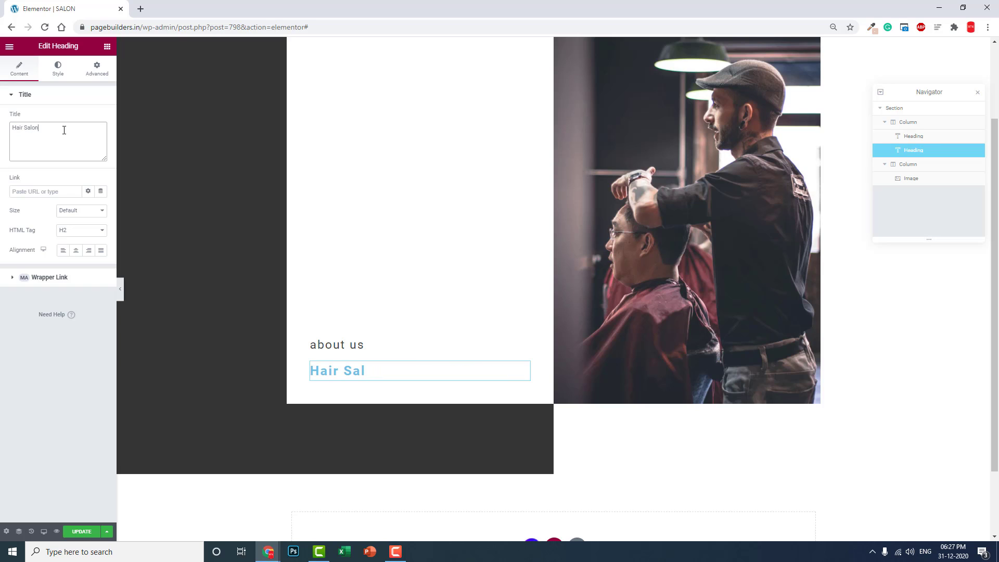
- Change the "Hair Salon" heading's text color to dark grey
click(59, 75)
click(100, 119)
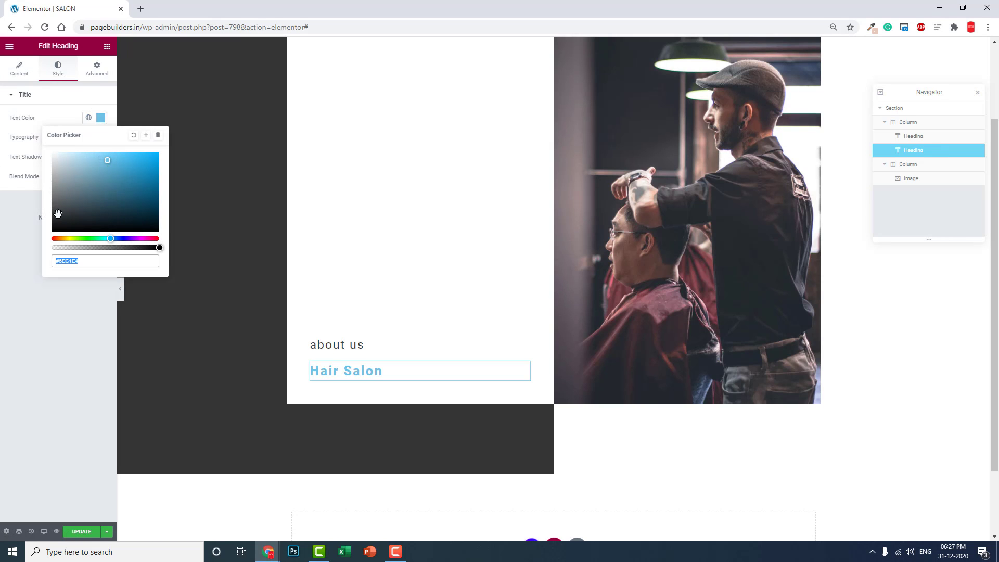
click(58, 213)
click(22, 278)
- Set the "Hair Salon" heading's font family to Playfair Display
click(102, 138)
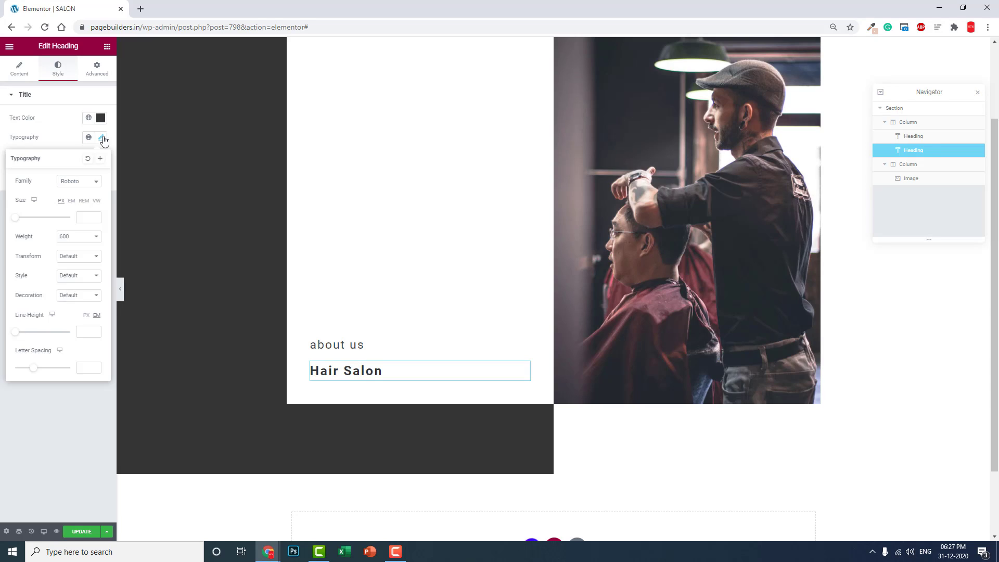
click(81, 182)
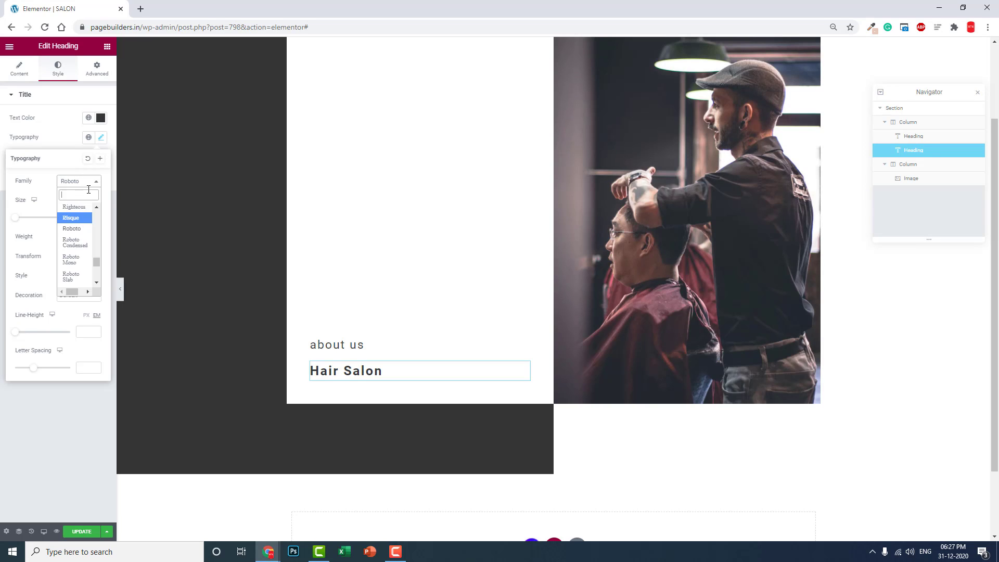
text(fair)
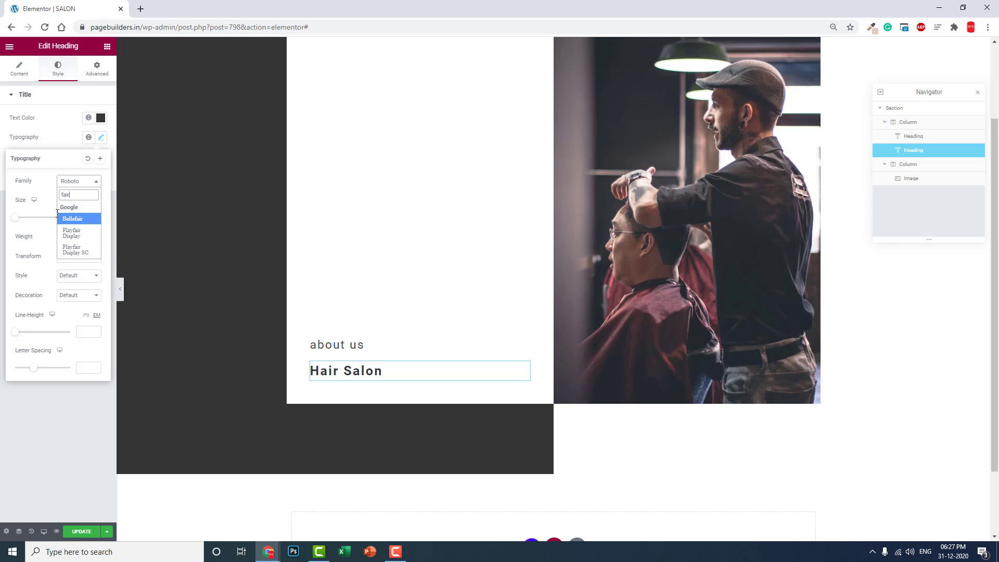
click(74, 234)
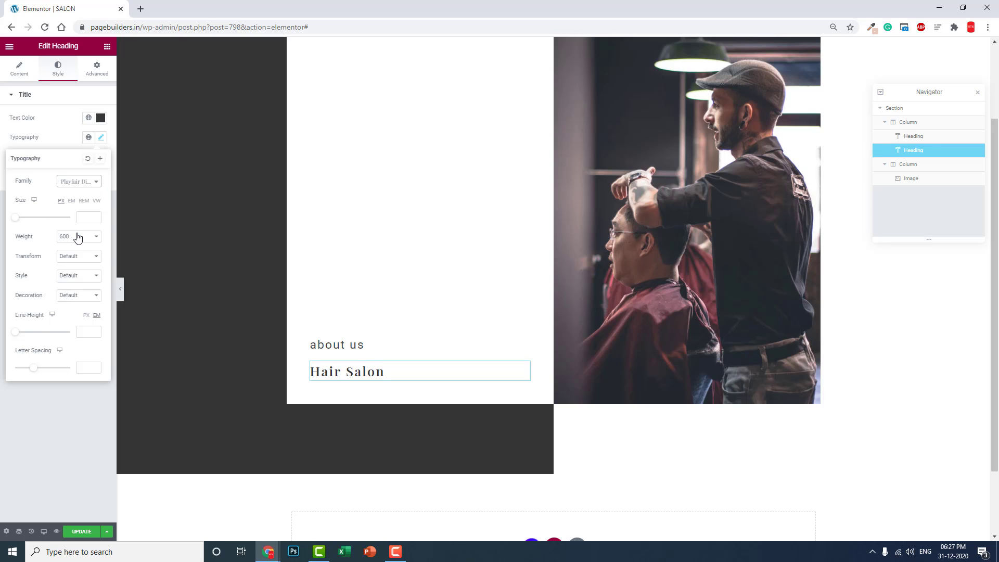
- Set the "Hair Salon" heading's font size to 100 px and its line height to 1.2 em
click(89, 217)
text(100)
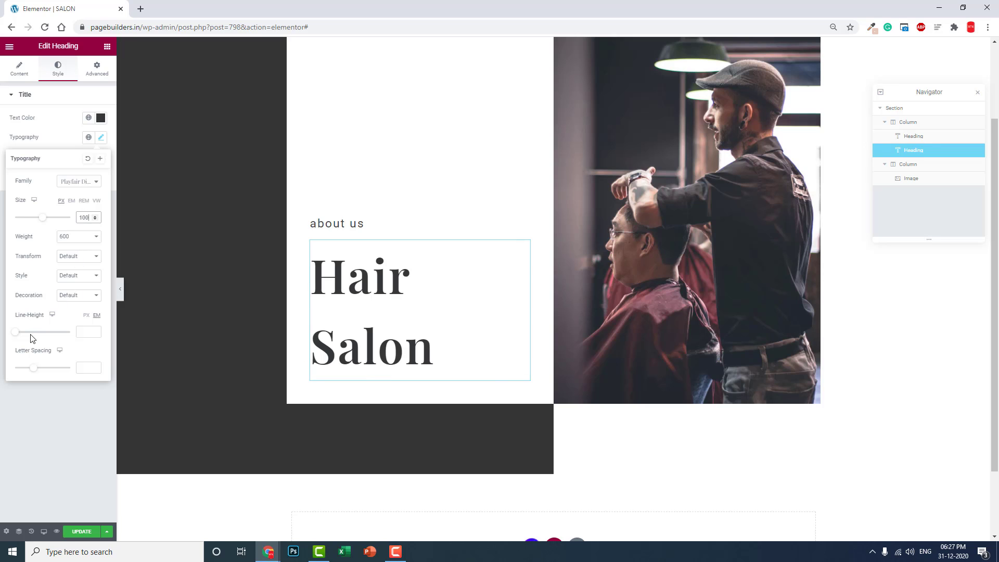
drag(16, 333, 22, 336)
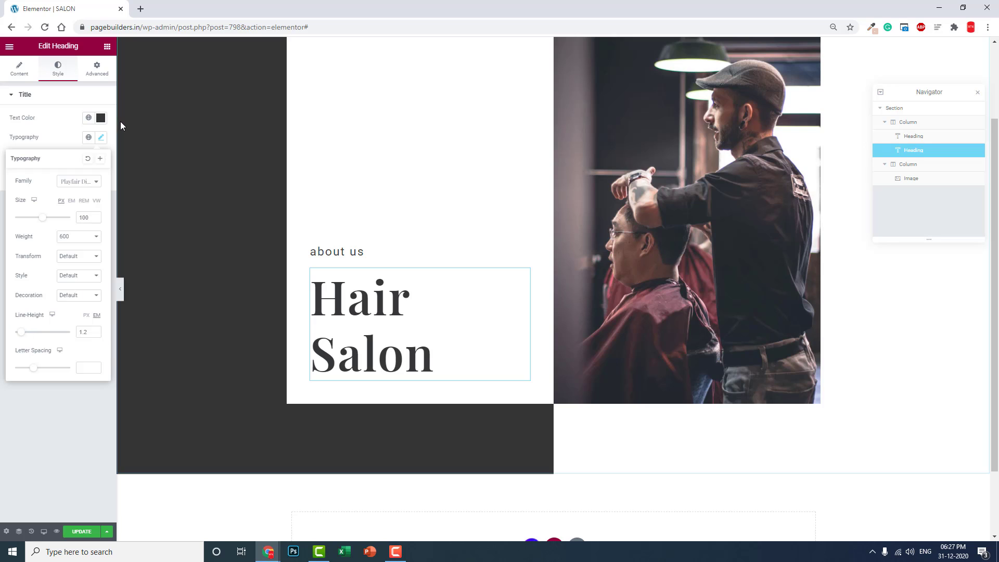
- Add a Text Editor widget below the "Hair Salon" heading and repeat its lorem ipsum passage once within the paragraph
click(107, 46)
drag(87, 175, 370, 380)
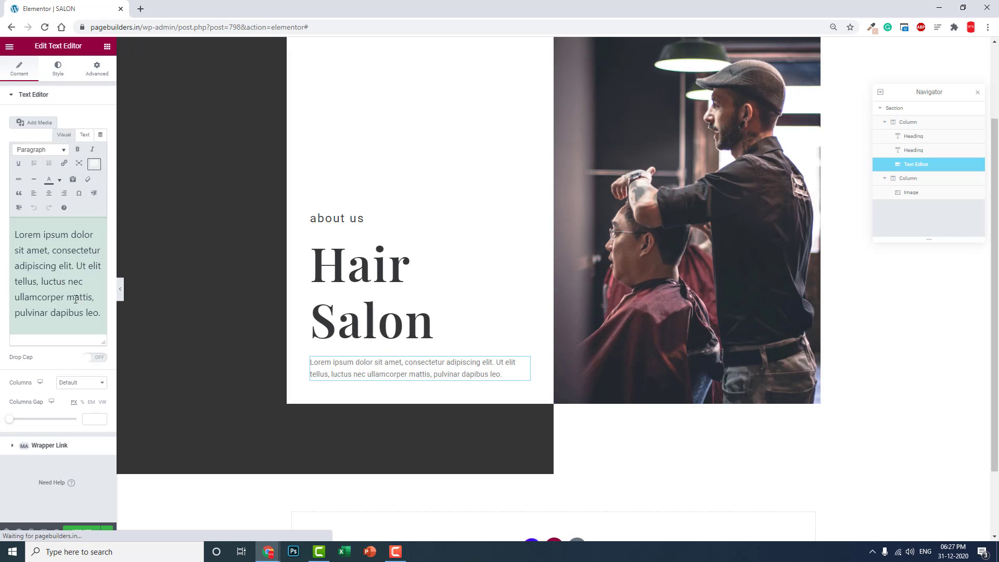
drag(104, 314, 1, 212)
key(ctrl+c)
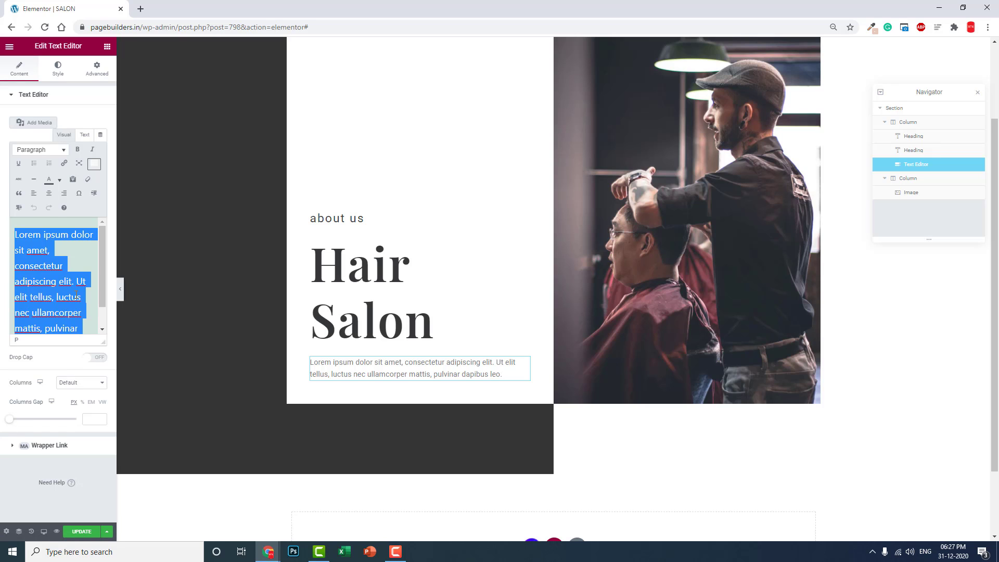
scroll(86, 324, down, 1)
click(83, 317)
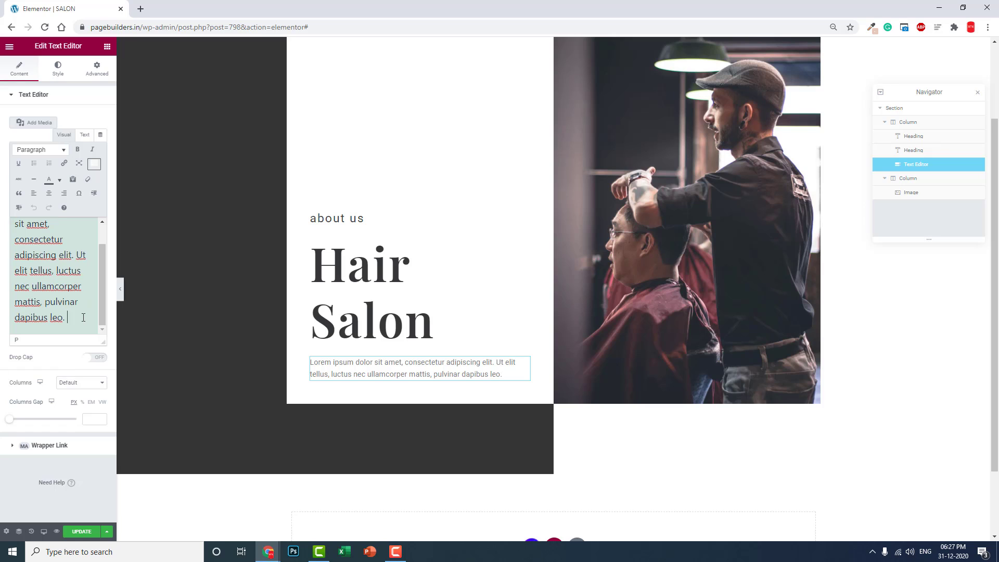
key(ctrl+v)
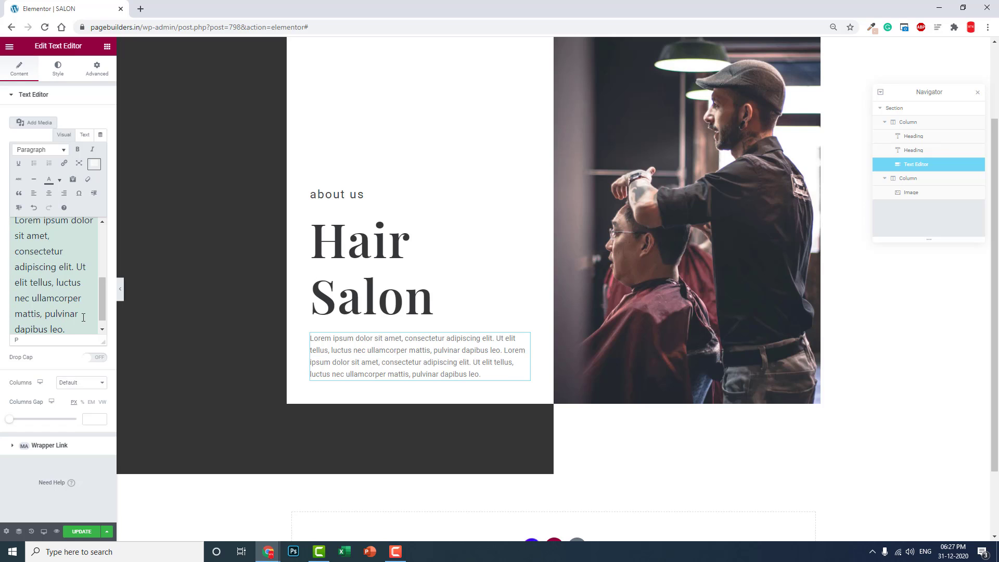
- Add a Button widget below the paragraph and change its text to "CONTACT US"
click(107, 47)
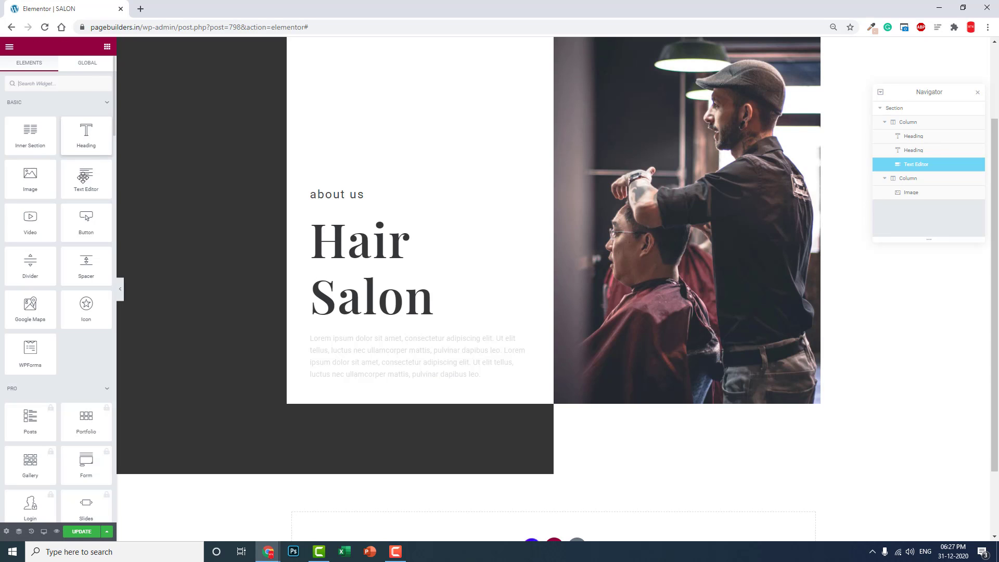
drag(76, 220, 390, 371)
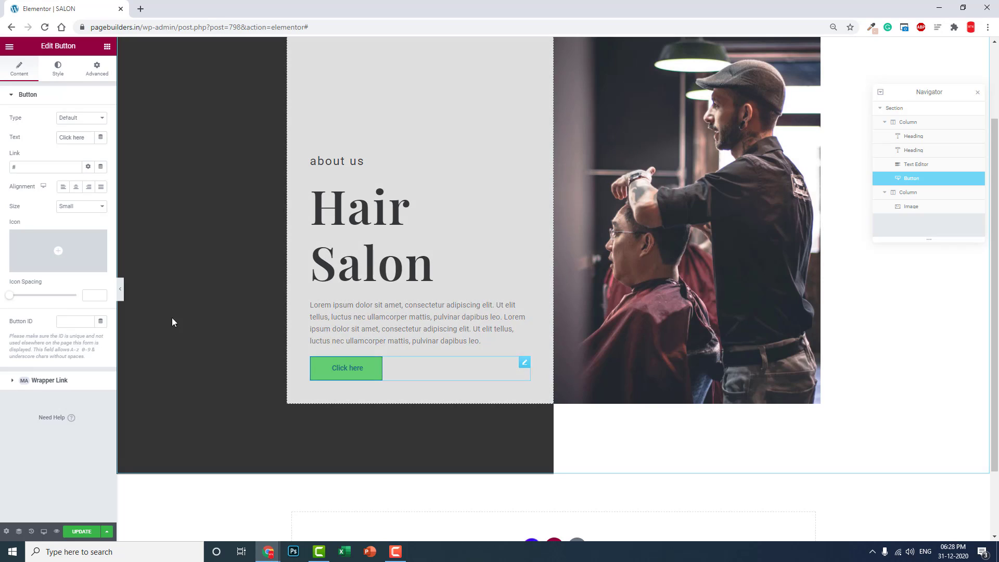
click(81, 139)
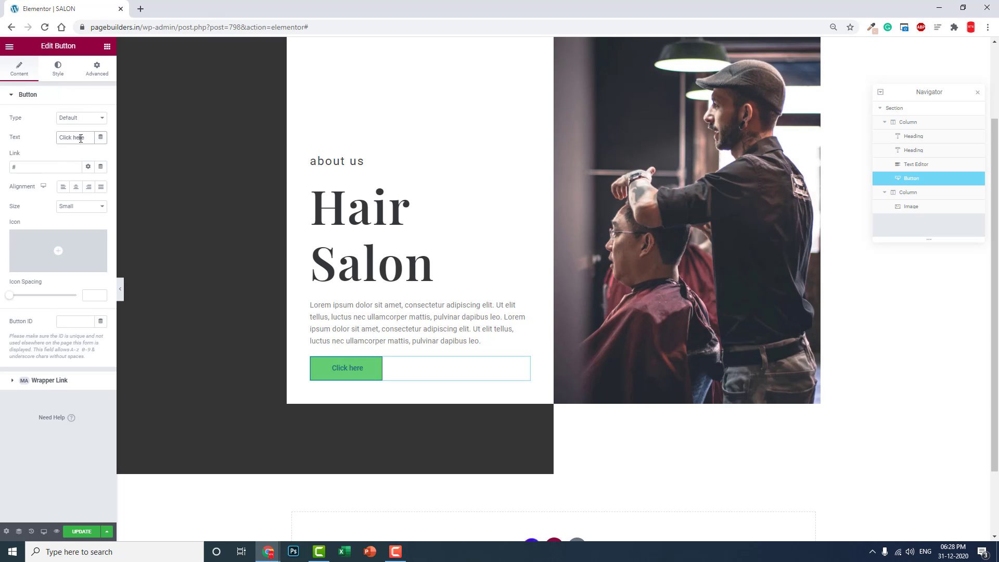
triple_click(80, 138)
text(cont)
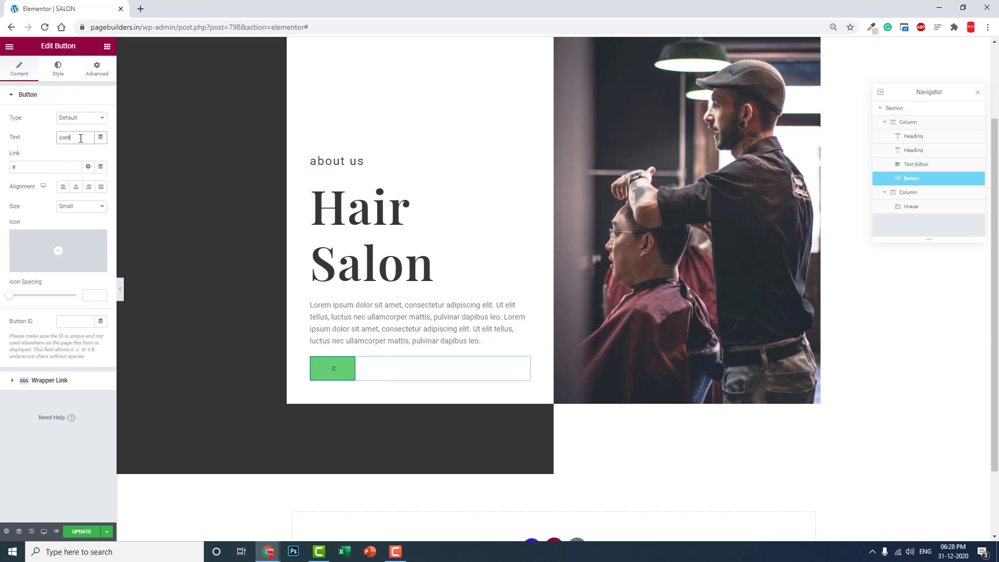
key(BackSpace)
key(BackSpace)
key(BackSpace)
key(BackSpace)
text(CONTA)
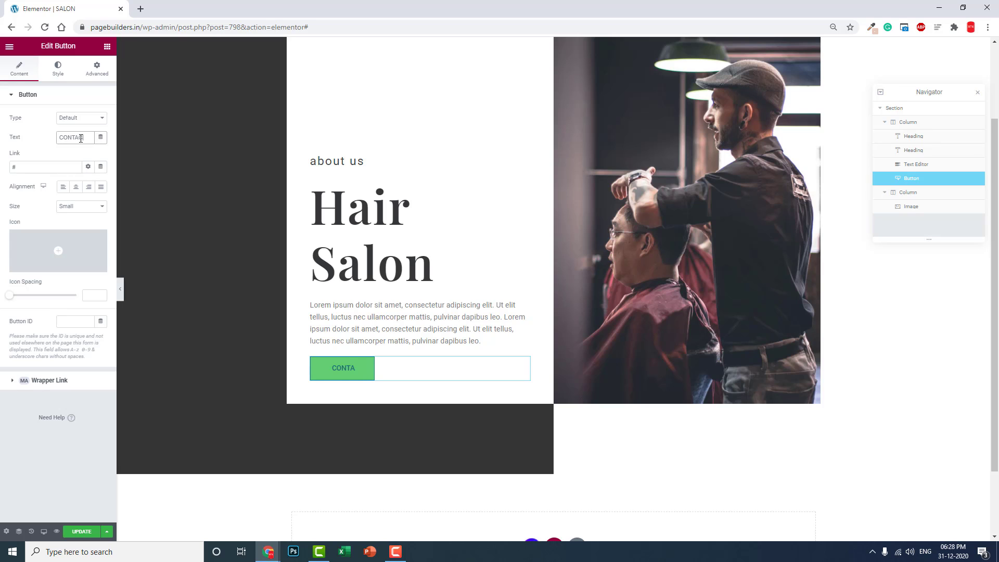
text(CT US)
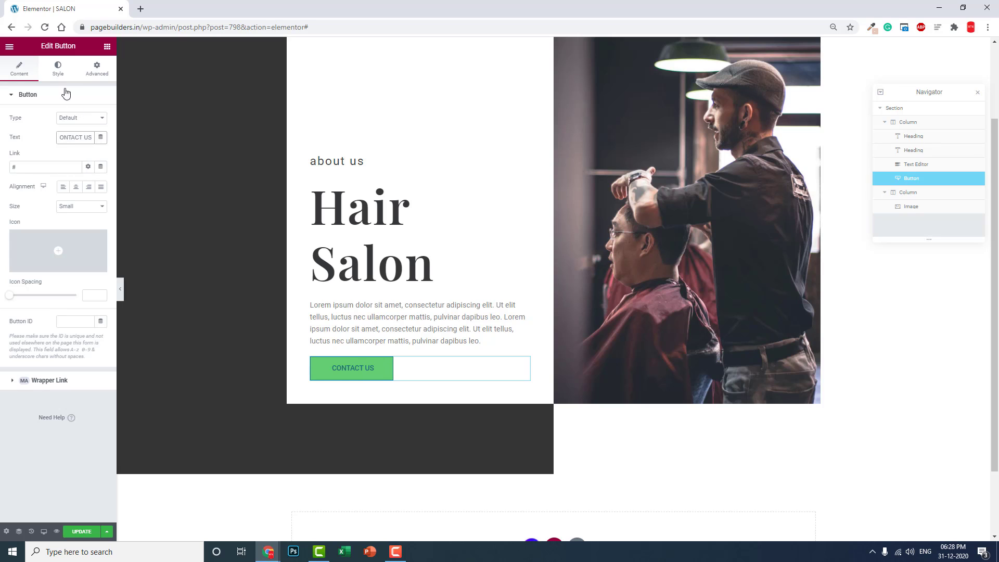
- Give the CONTACT US button a dark grey background and white text in its normal state
click(58, 69)
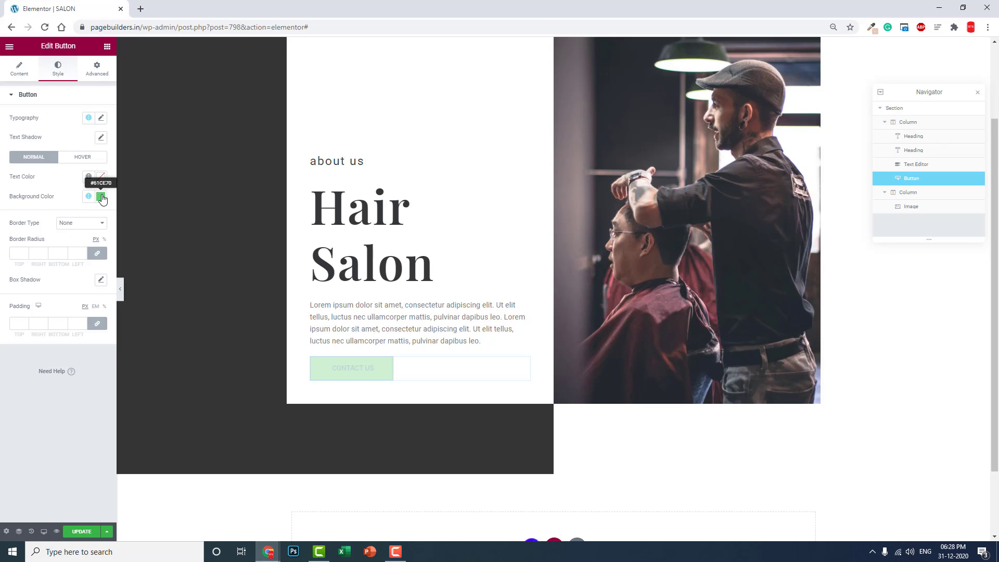
click(100, 196)
drag(78, 299, 40, 293)
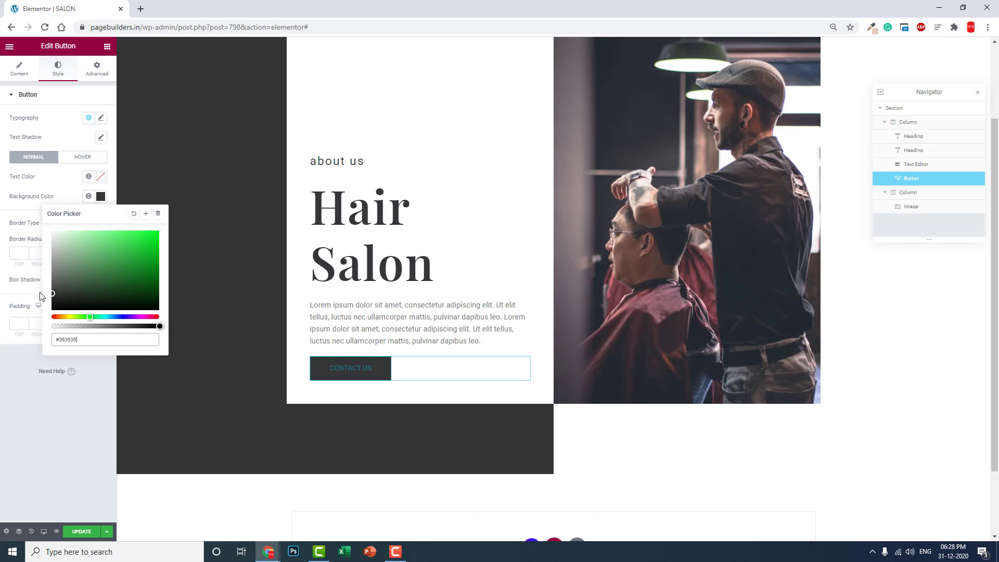
click(101, 179)
drag(88, 215, 1, 195)
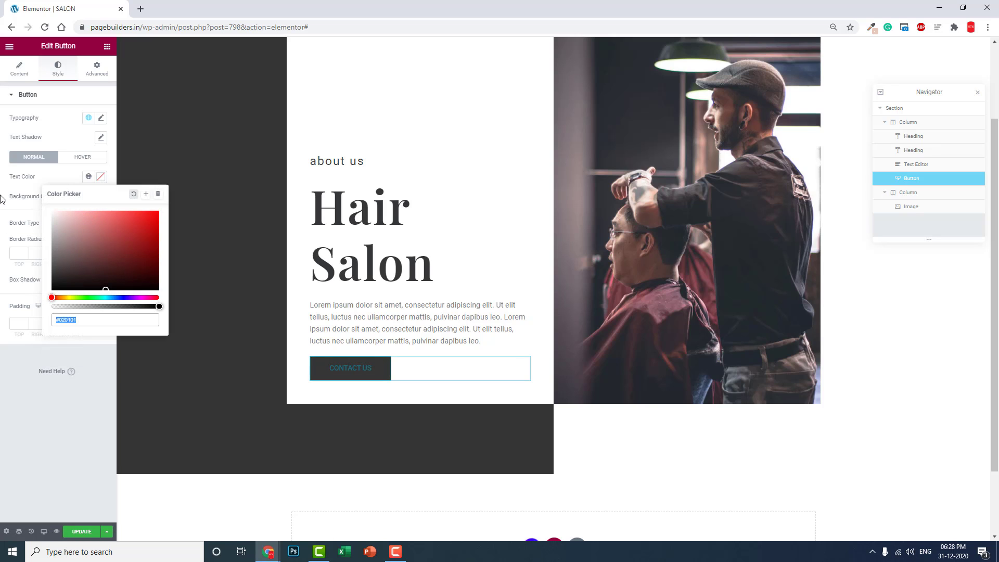
click(1, 439)
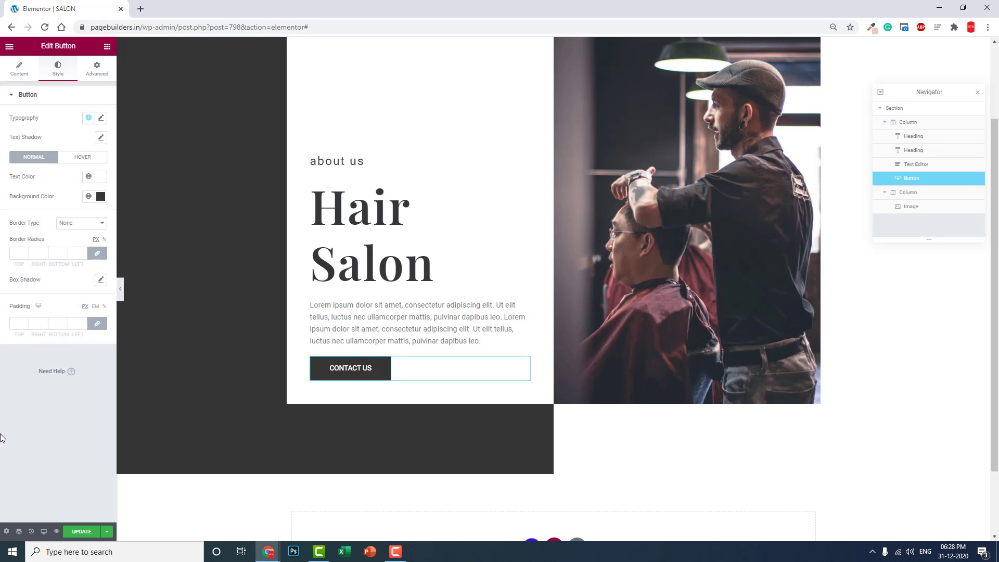
- Give the CONTACT US button a solid border in dark grey
click(74, 228)
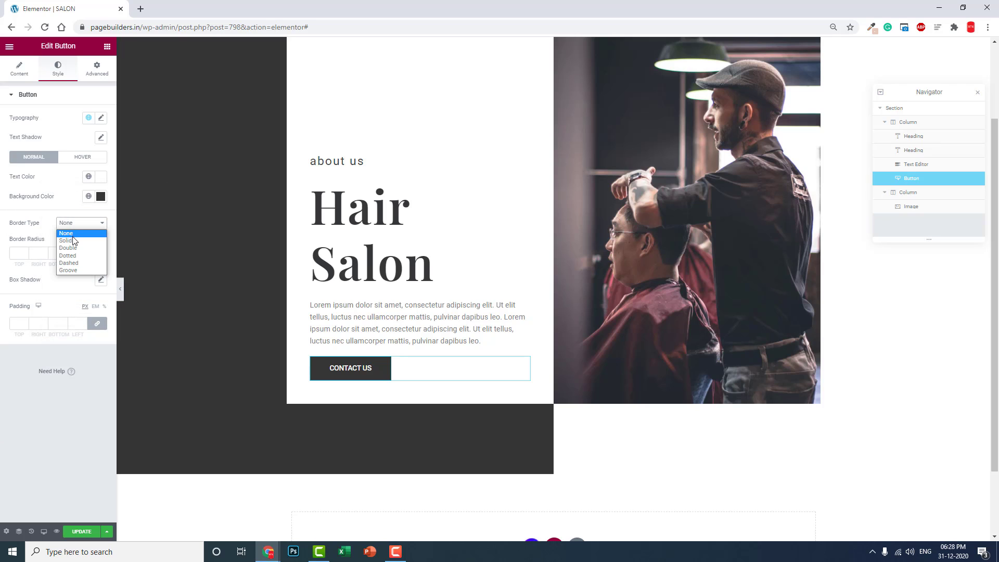
click(68, 240)
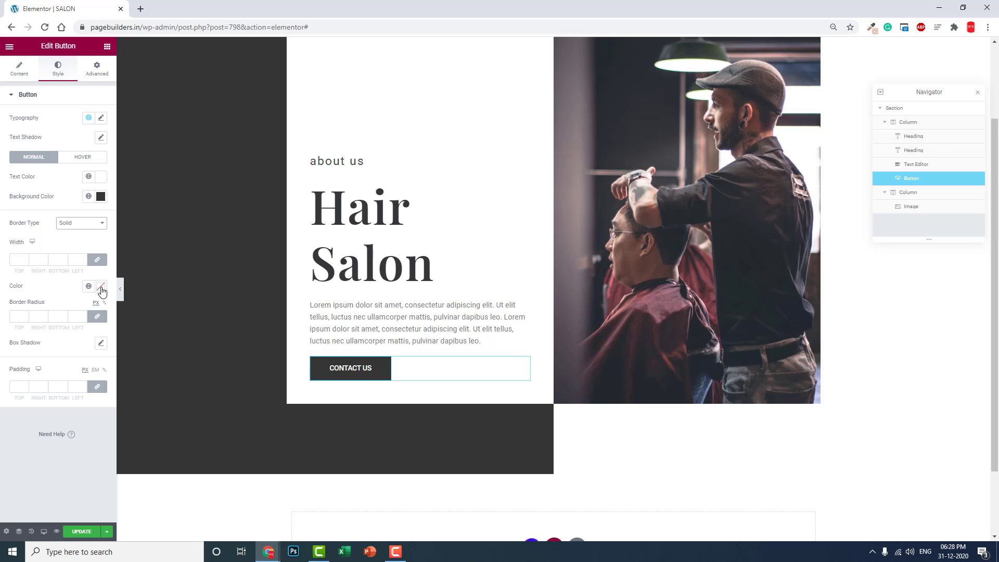
click(100, 286)
click(54, 374)
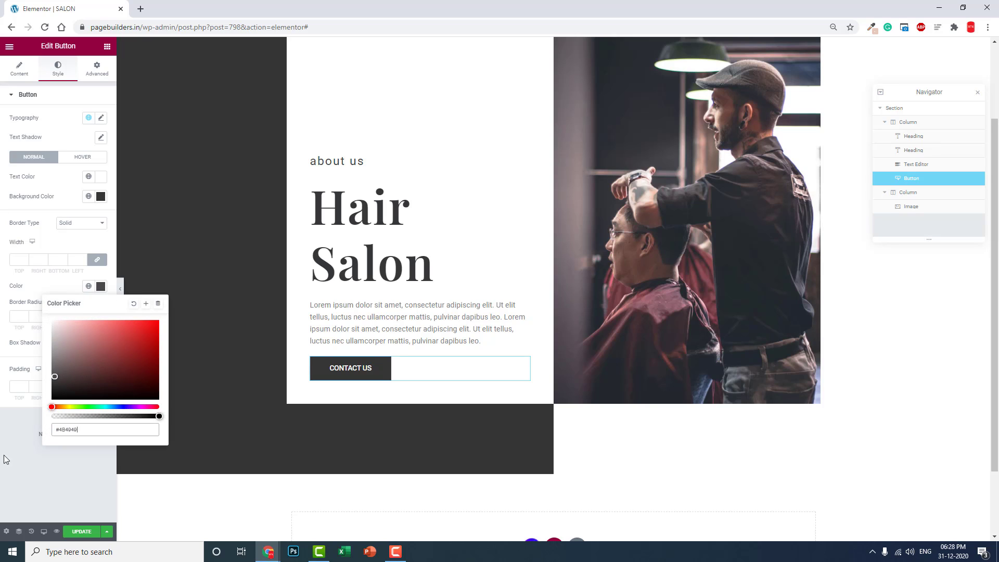
click(6, 460)
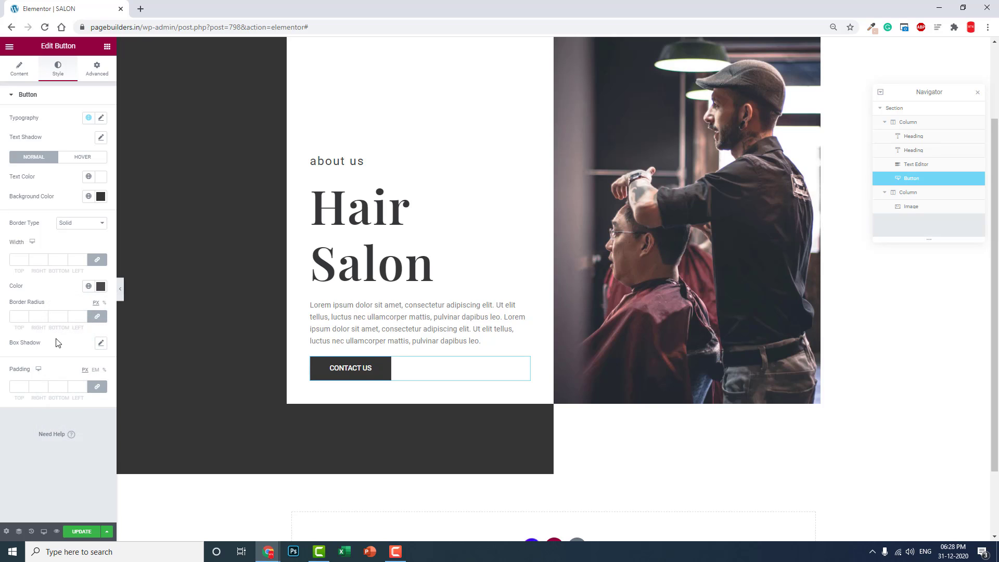
- Make the button's hover background fully transparent and its hover text color dark grey
click(92, 159)
click(103, 199)
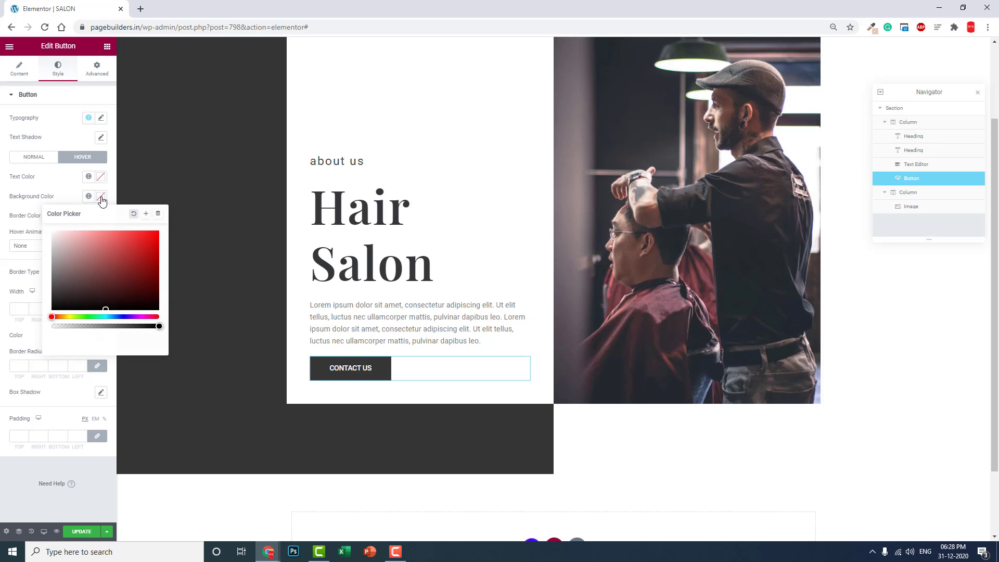
drag(69, 285, 59, 255)
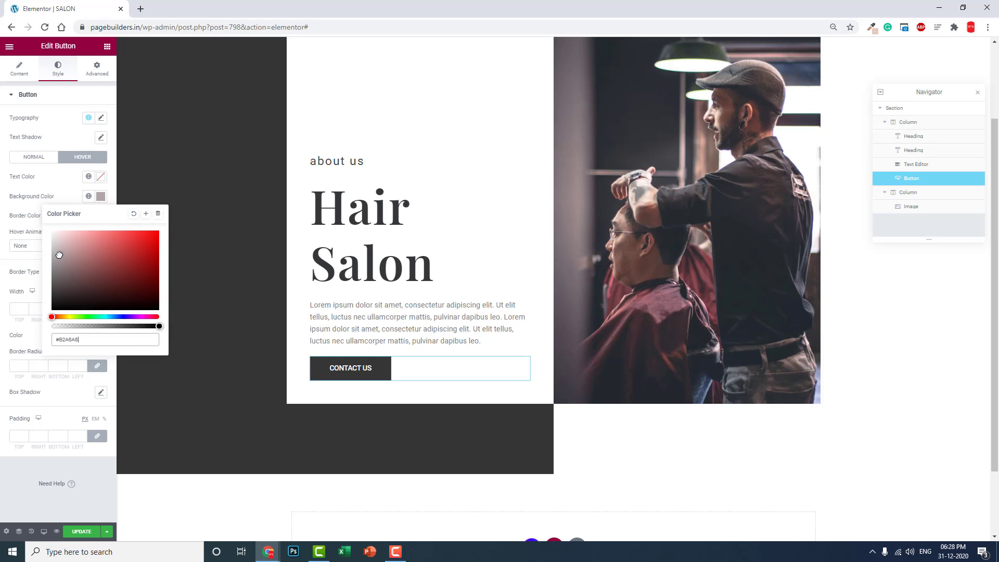
drag(160, 328, 1, 300)
click(101, 177)
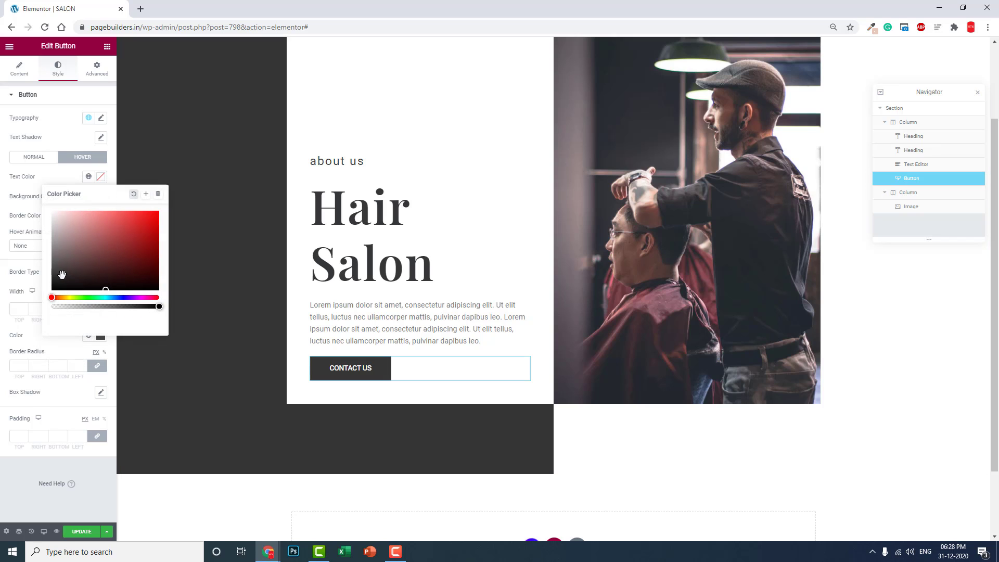
drag(61, 277, 55, 270)
click(1, 291)
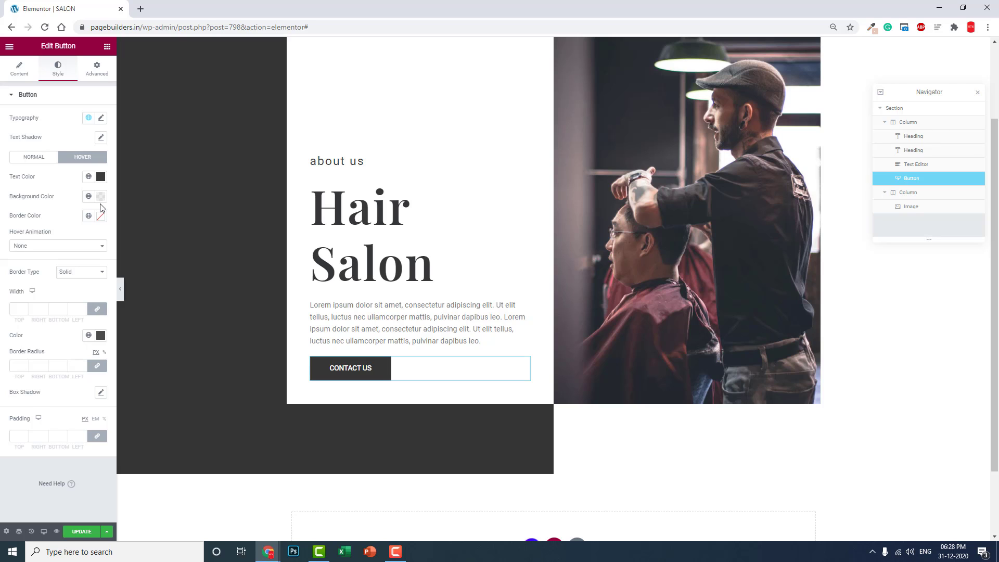
- Set the CONTACT US button's hover border color to dark grey
click(101, 218)
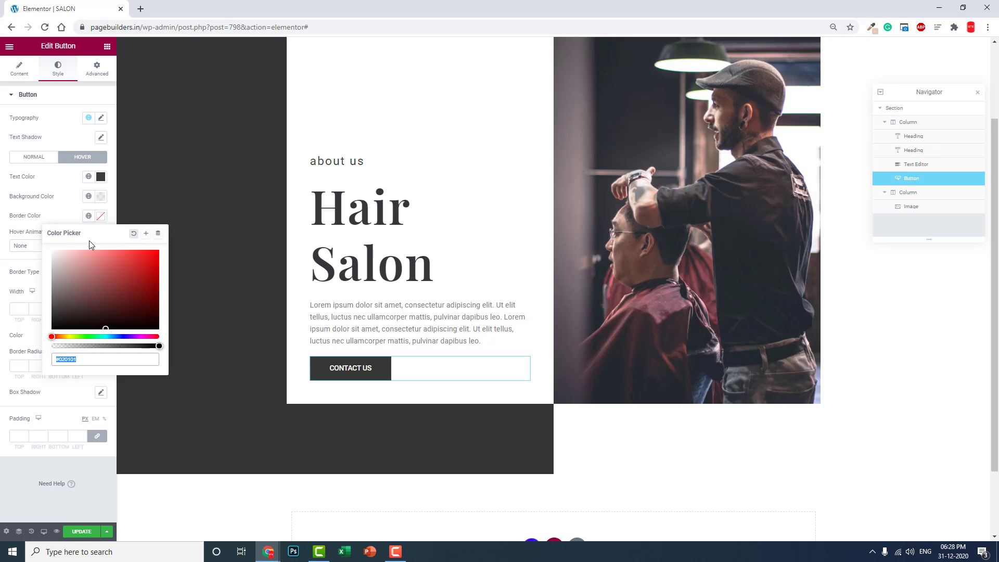
click(56, 306)
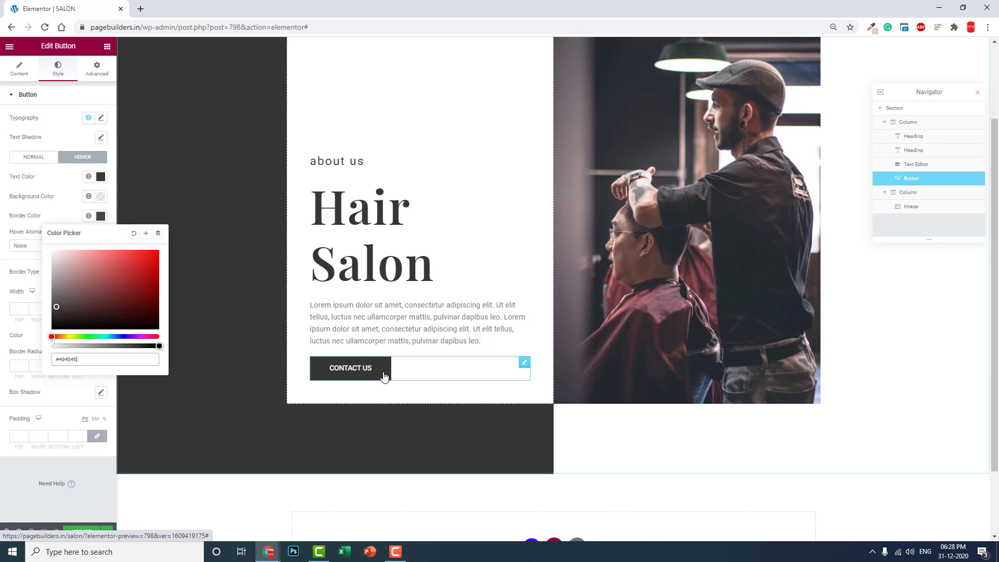
click(3, 335)
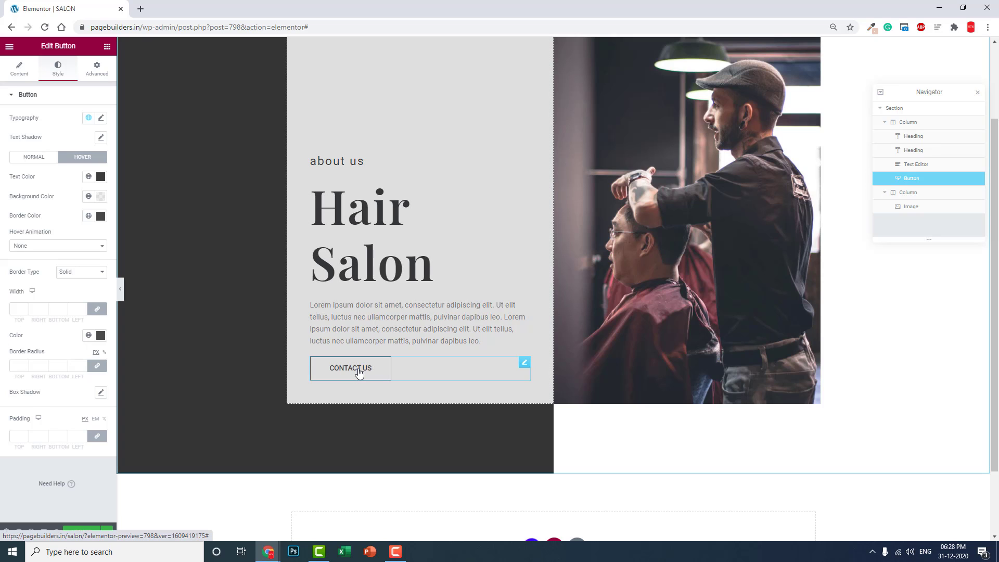
- Save the page changes and collapse the editing sidebar to preview the finished section at full width
scroll(435, 220, up, 2)
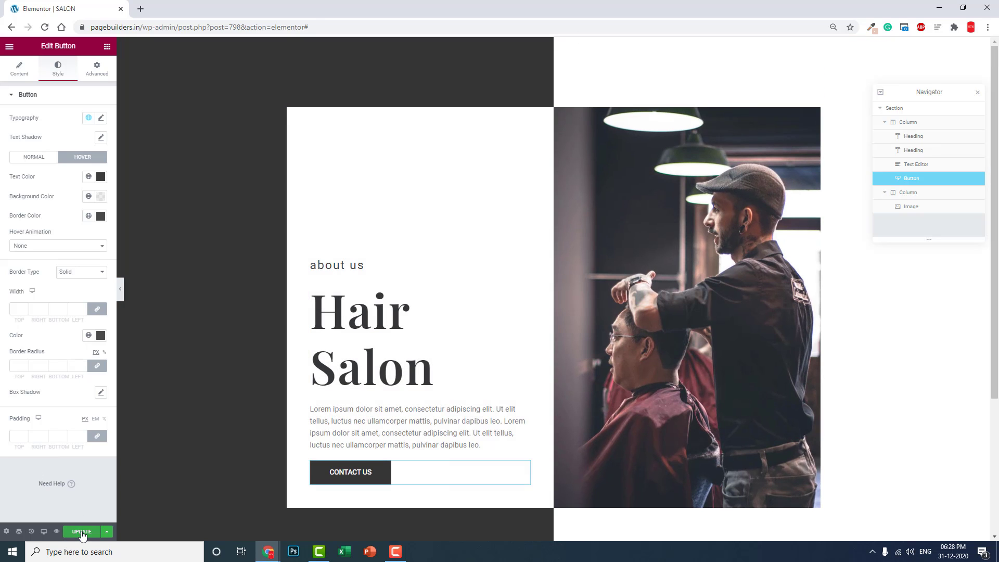
click(82, 532)
click(120, 289)
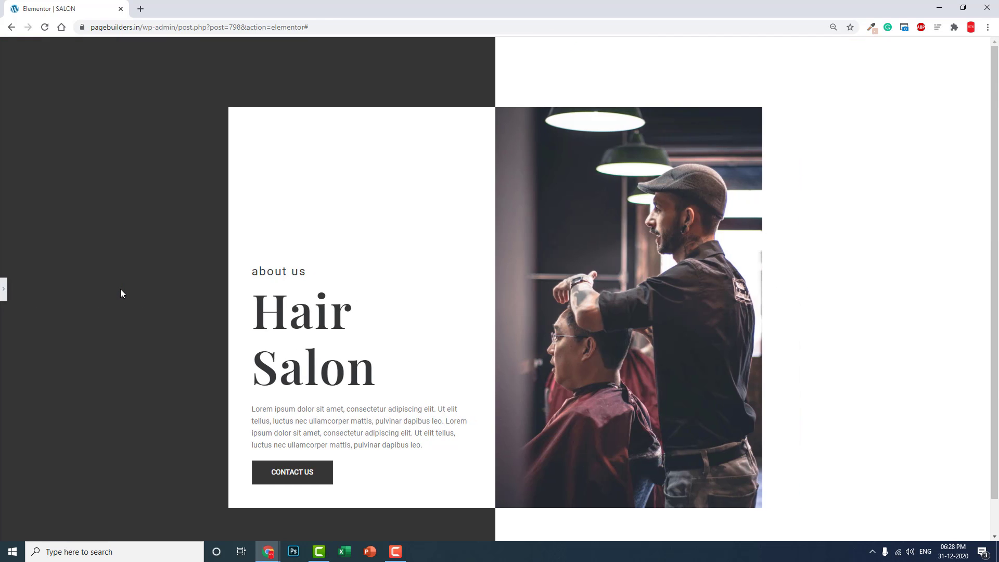